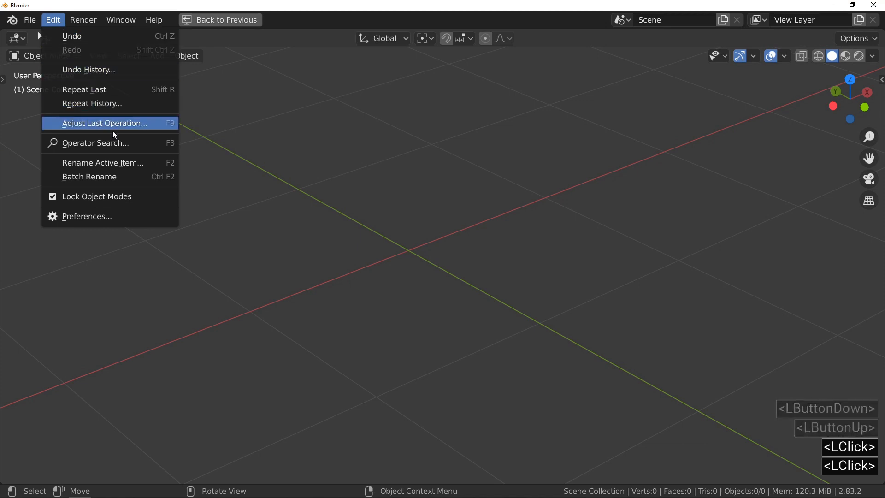
Step: Set the Fluent : Power Trip add-on's bevel system to SIMPLE in the preferences, then close the preferences window
left_click(153, 216)
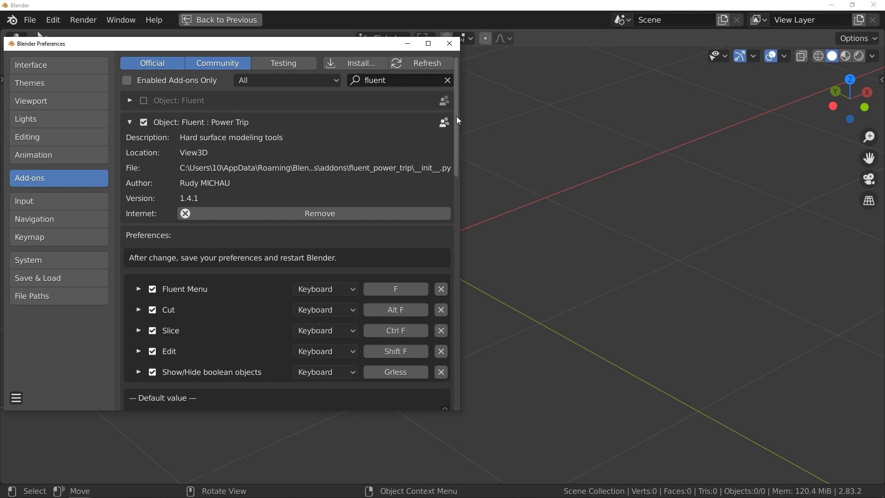
left_click_drag(457, 116, 447, 355)
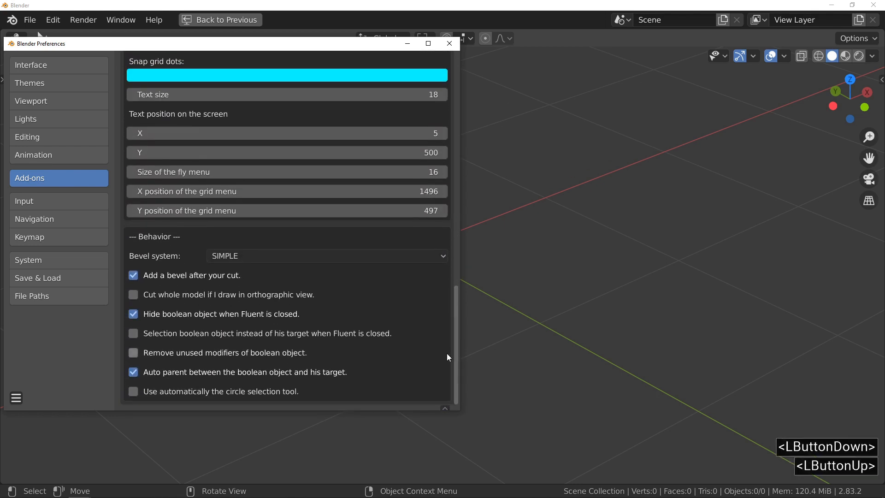
left_click(294, 258)
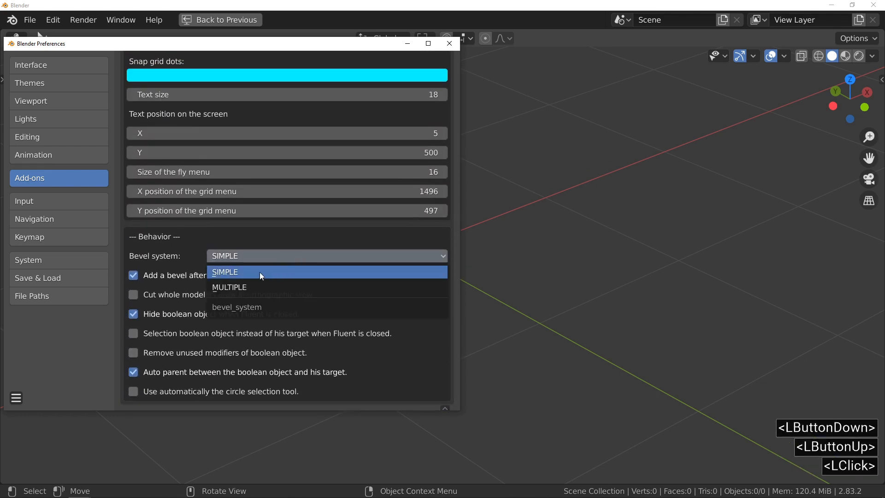
left_click(298, 274)
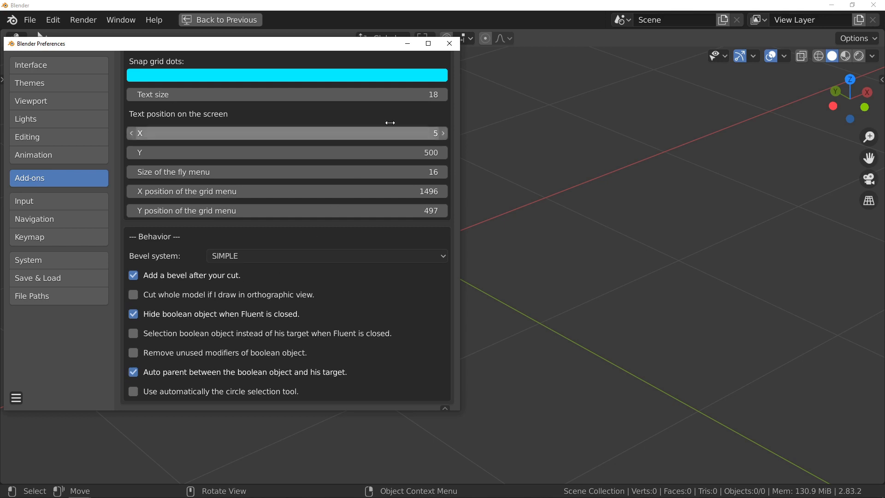
left_click(449, 43)
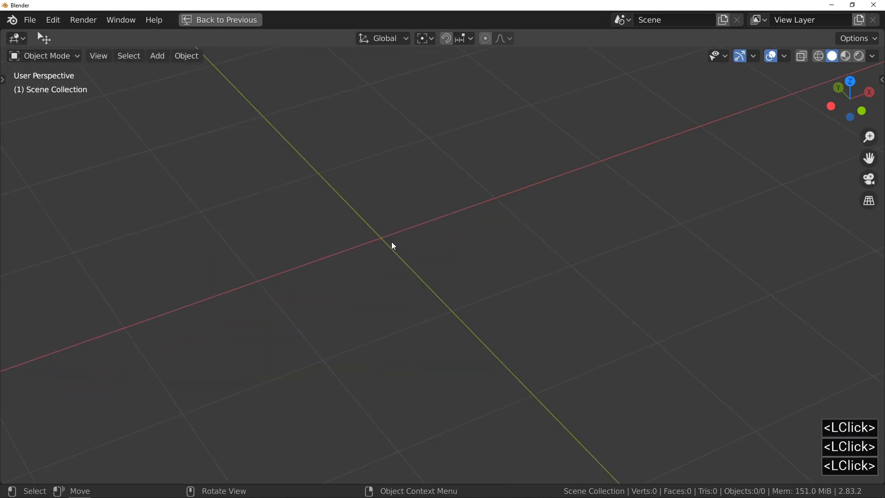
Step: Start a Fluent Creation with the rectangle shape and display its drawing grid at a resolution of 6
key("f")
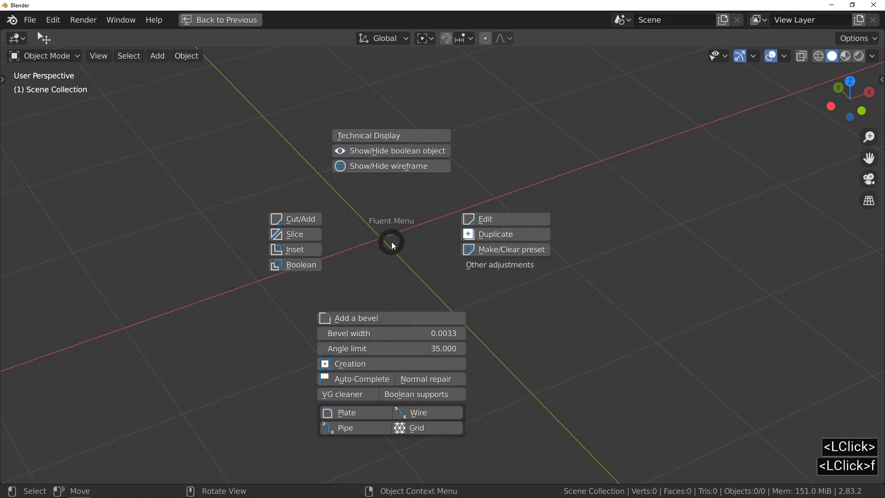
left_click(425, 365)
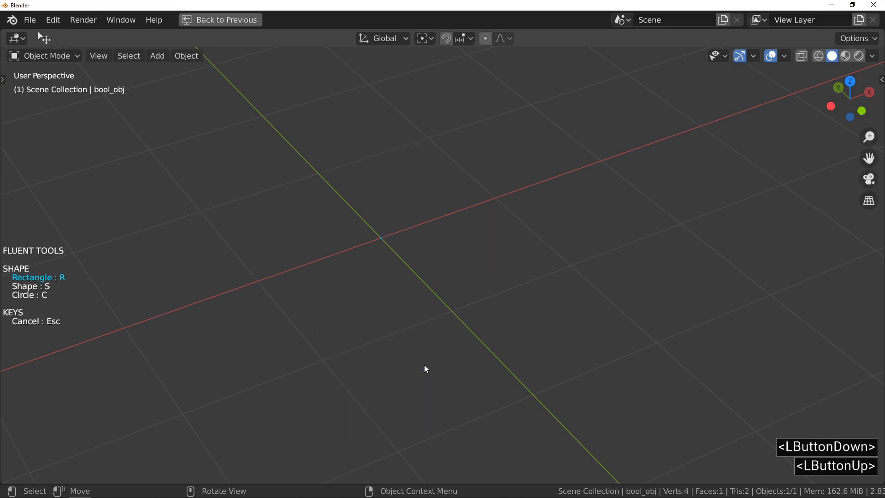
right_click(362, 268)
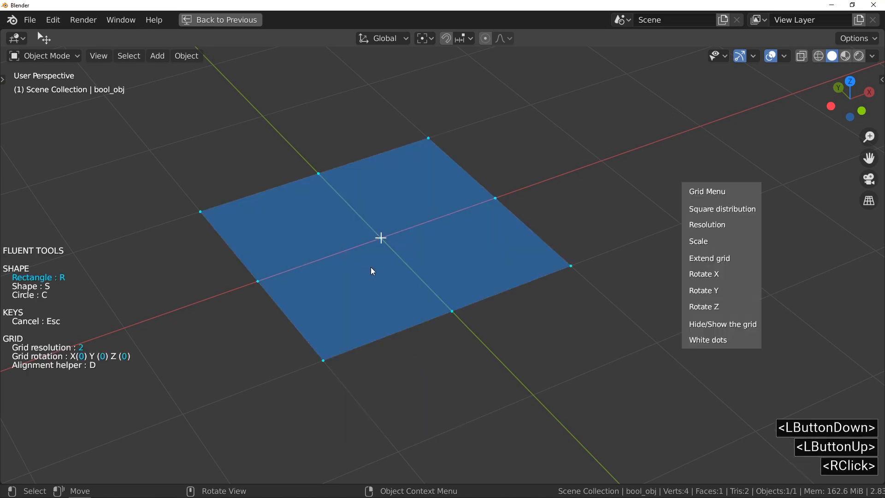
left_click(700, 228)
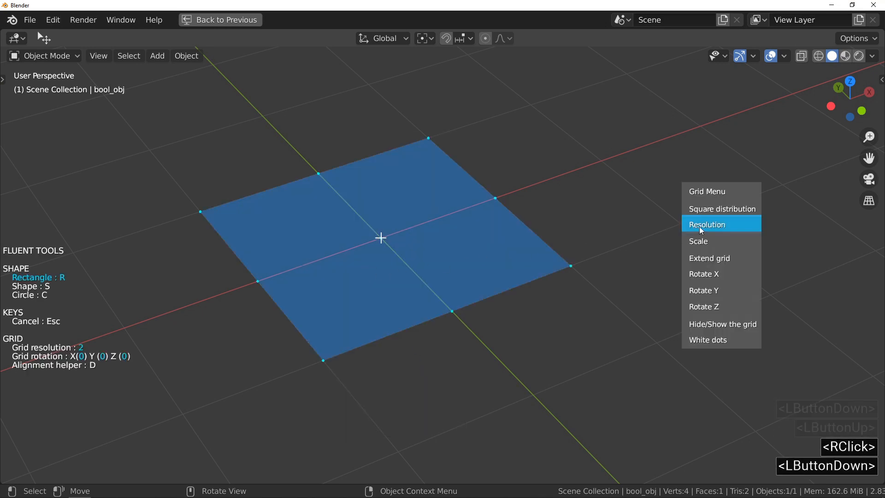
left_click_drag(712, 228, 744, 224)
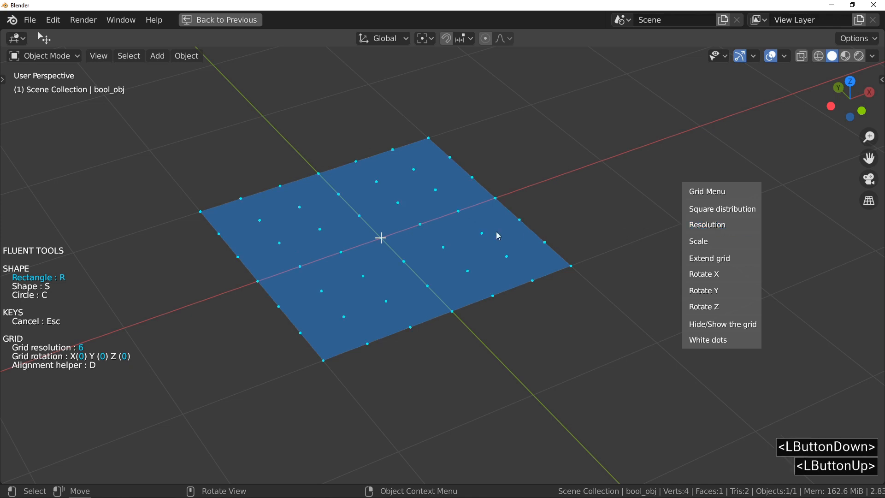
Step: Draw a rectangle centred on the grid origin and give it a solidify thickness of about -1.15 to form a box
left_click(381, 237)
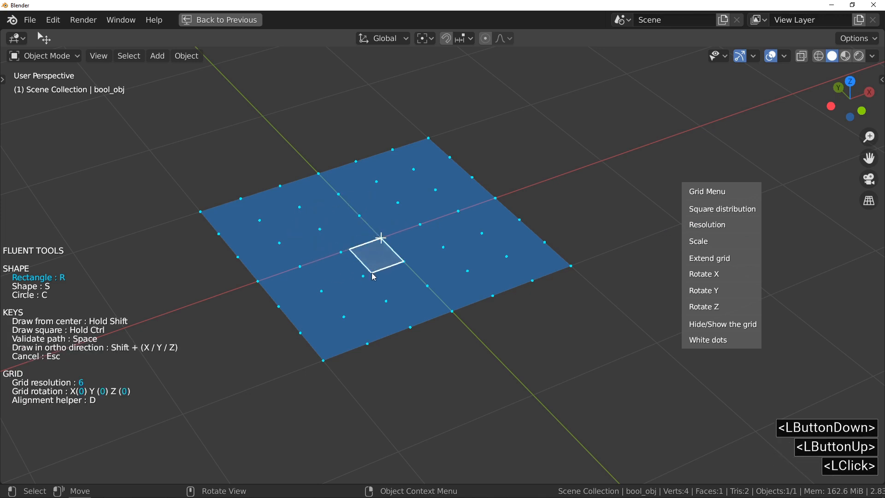
key("shift")
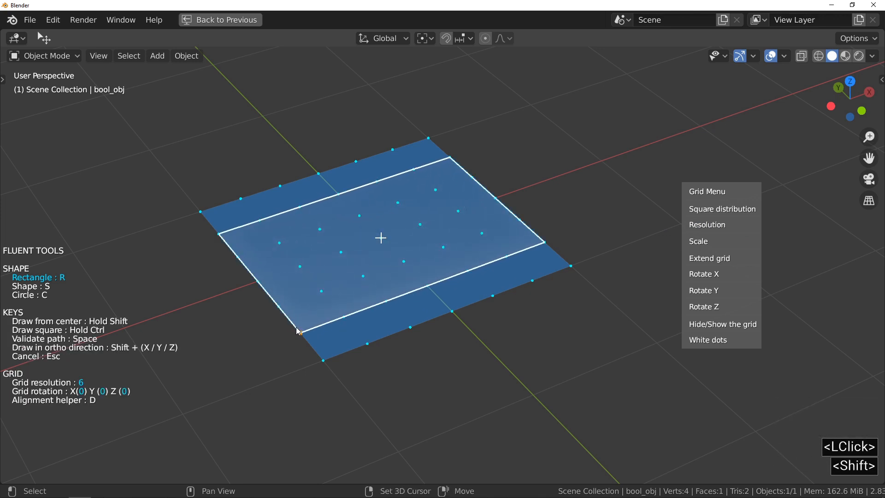
left_click(299, 333, "shift")
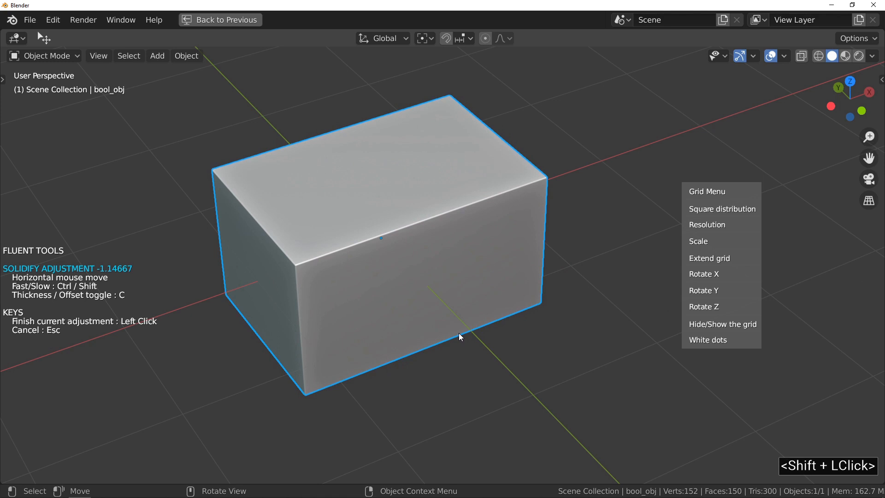
left_click(459, 334)
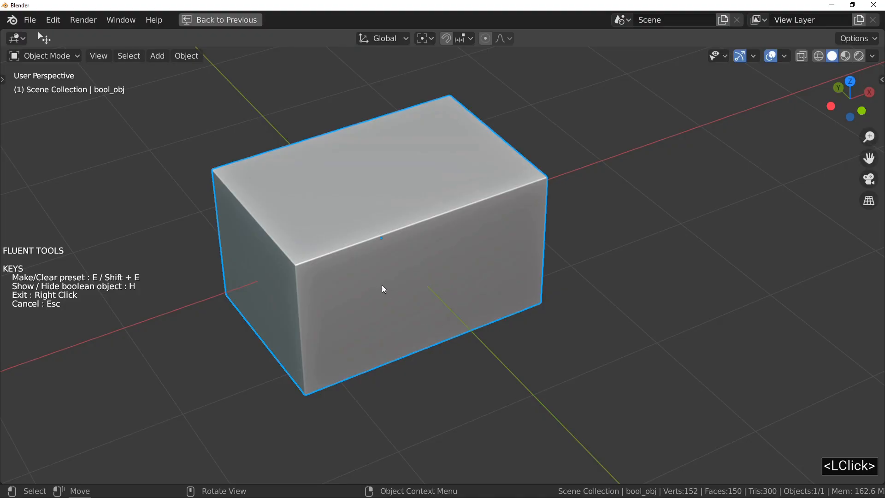
Step: Round the box's vertical corners generously with the First Bevel
left_click(380, 280)
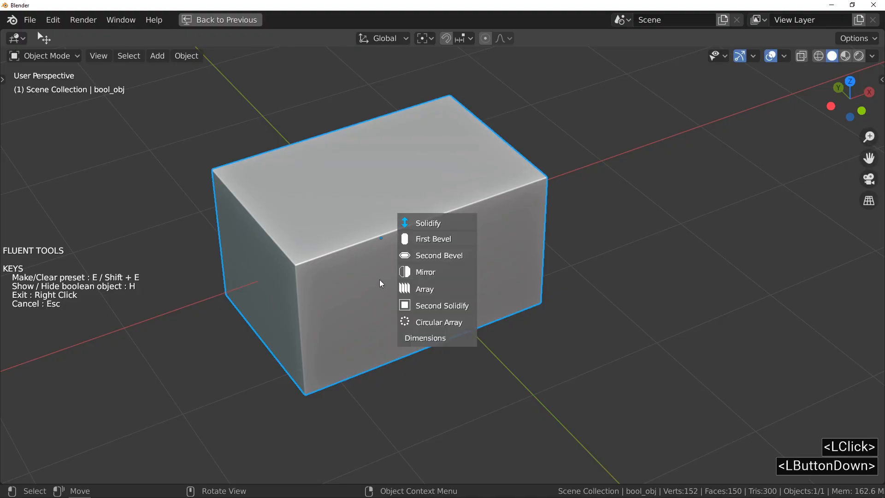
left_click(460, 239)
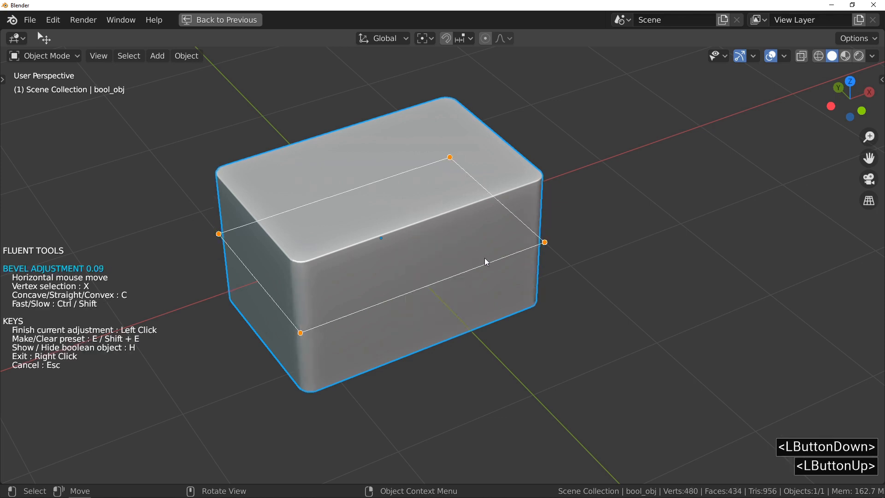
left_click(535, 299)
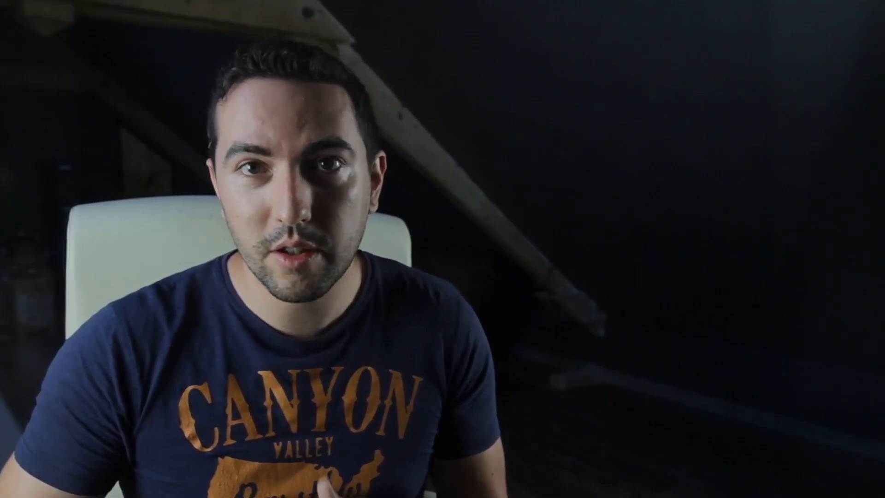
Step: Round the box's upper and lower rims with a Second Bevel and finish the Fluent creation
left_click(426, 257)
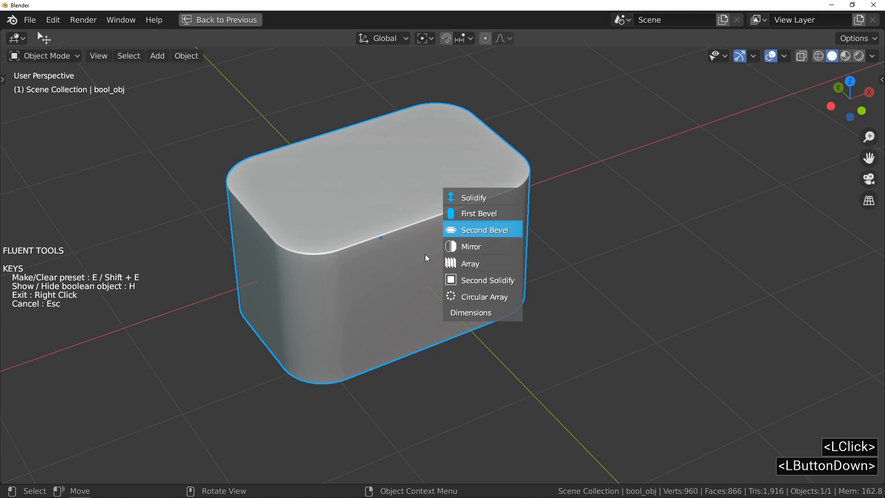
left_click(474, 233)
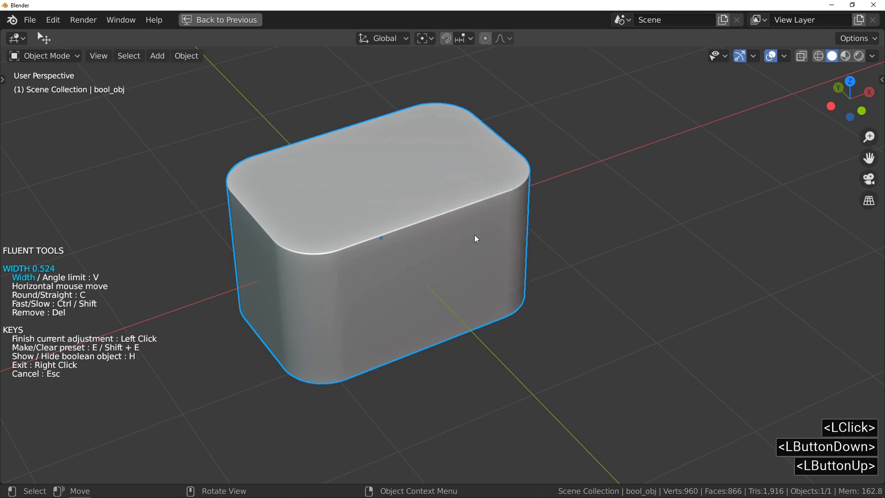
left_click(502, 267)
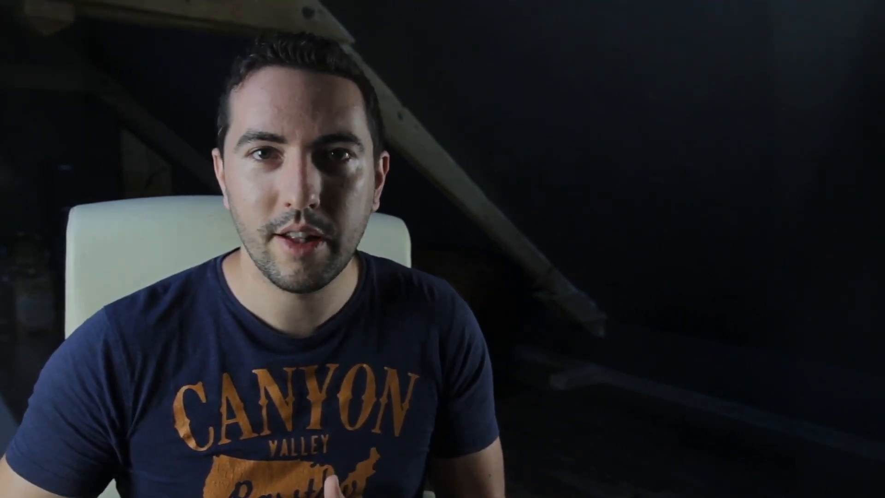
left_click(443, 262)
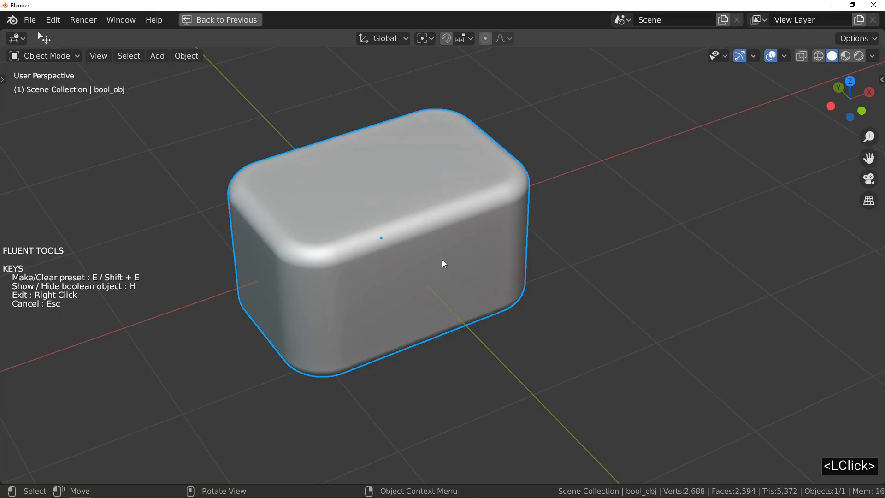
middle_click_drag(443, 261, 335, 227)
scroll(334, 226, "up", 1)
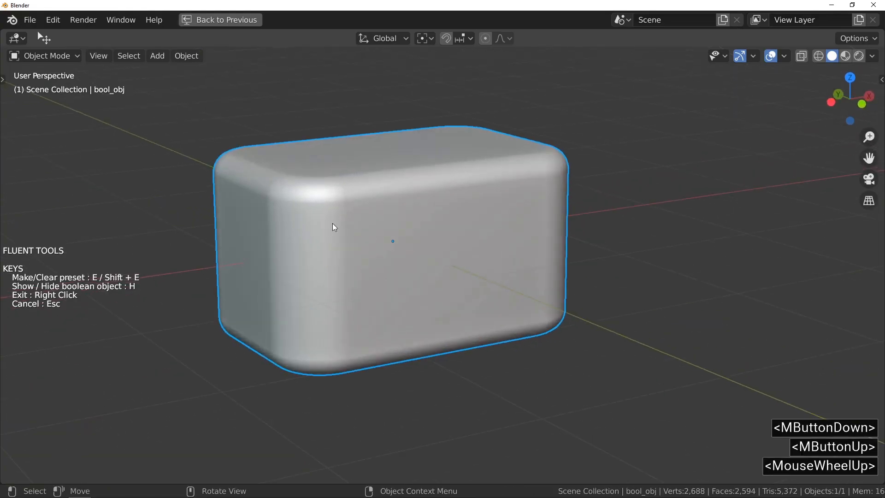
right_click(418, 226)
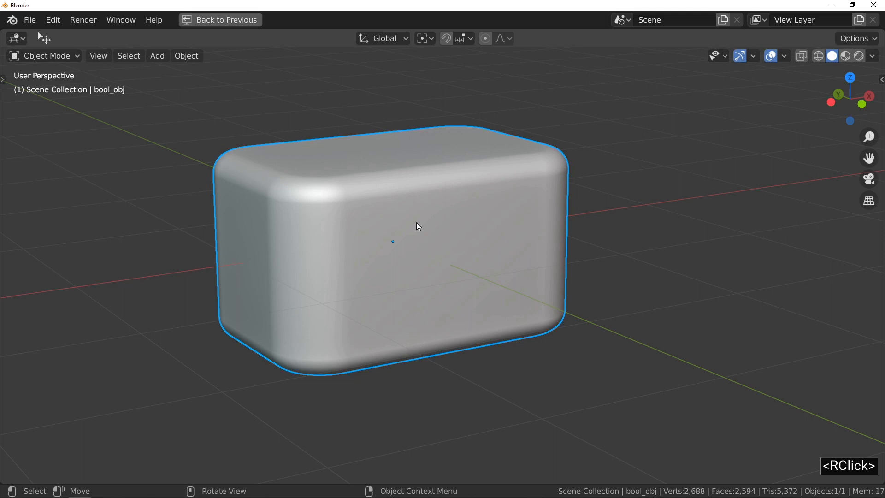
Step: Start a Fluent Slice and, in front orthographic view, draw a rectangle covering the upper quarter of the box beyond both sides
key("f")
left_click(339, 215)
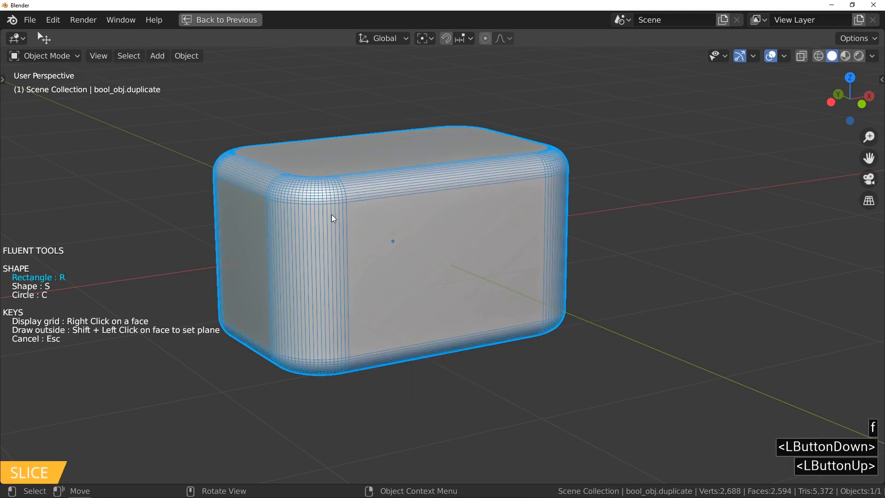
key("1")
key("5")
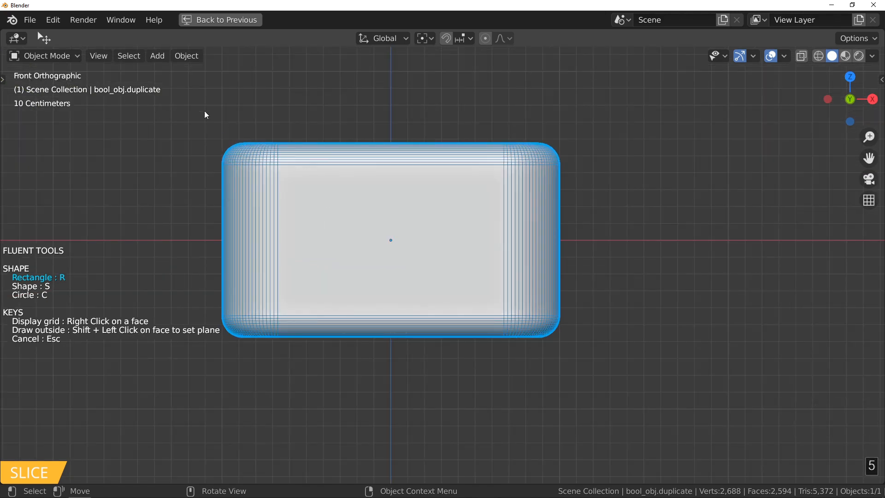
left_click(184, 94)
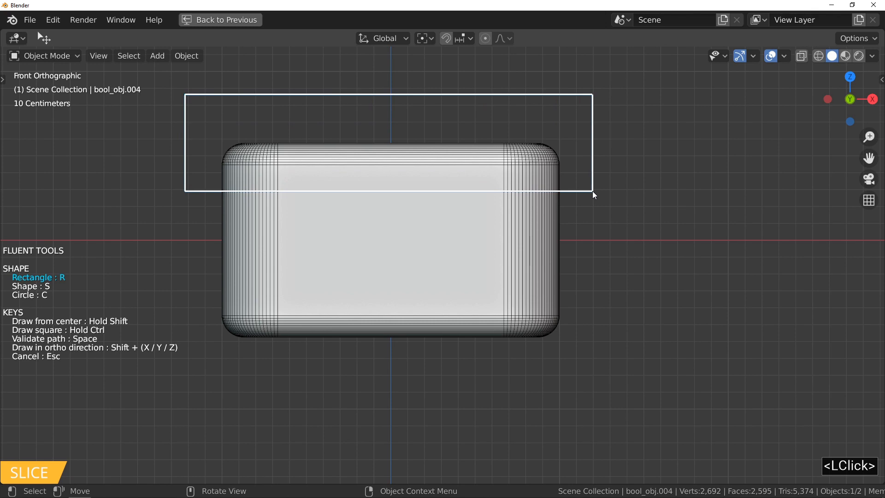
left_click(593, 191)
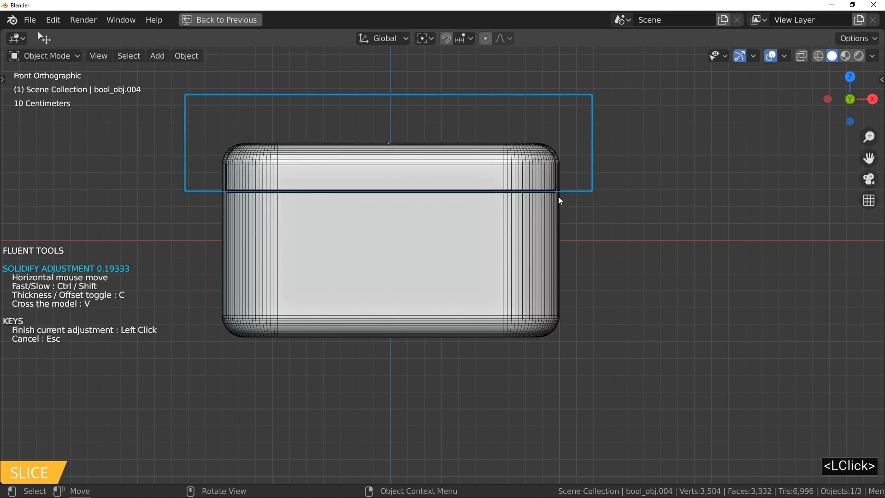
Step: Make the slice cross the whole model so the lid separates from the lower body, and finish the slice
middle_click_drag(526, 202, 563, 223)
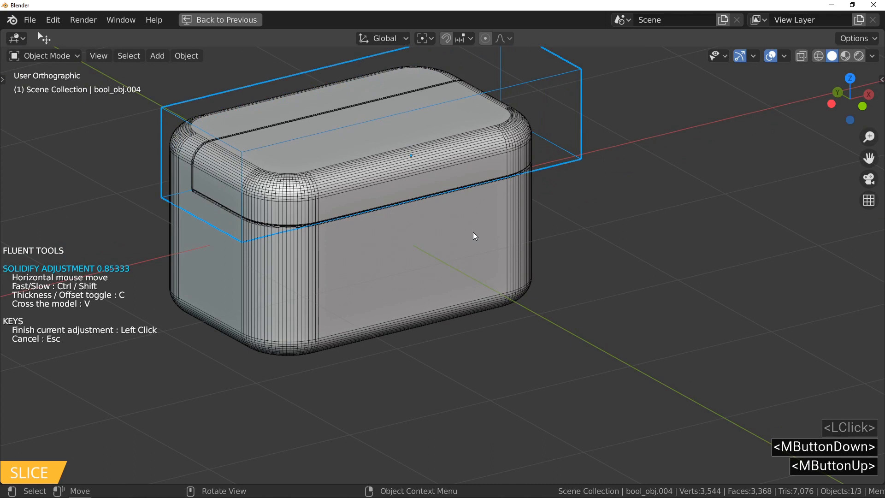
key("v")
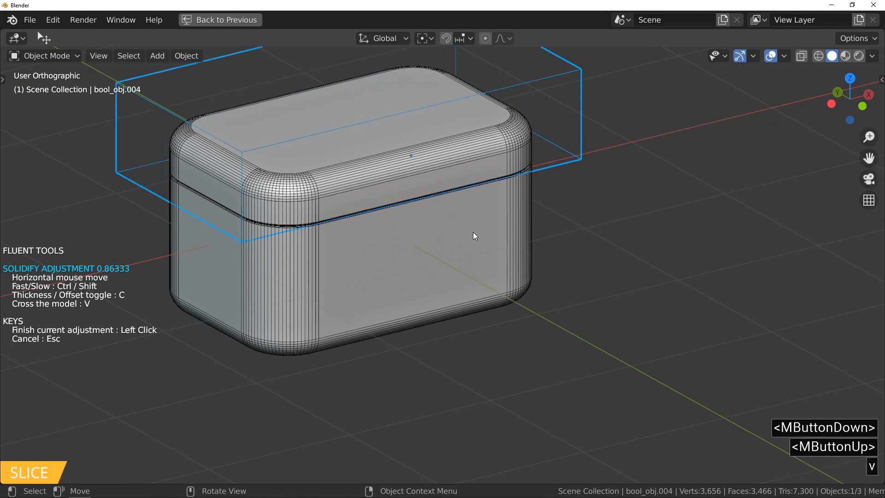
right_click(440, 213)
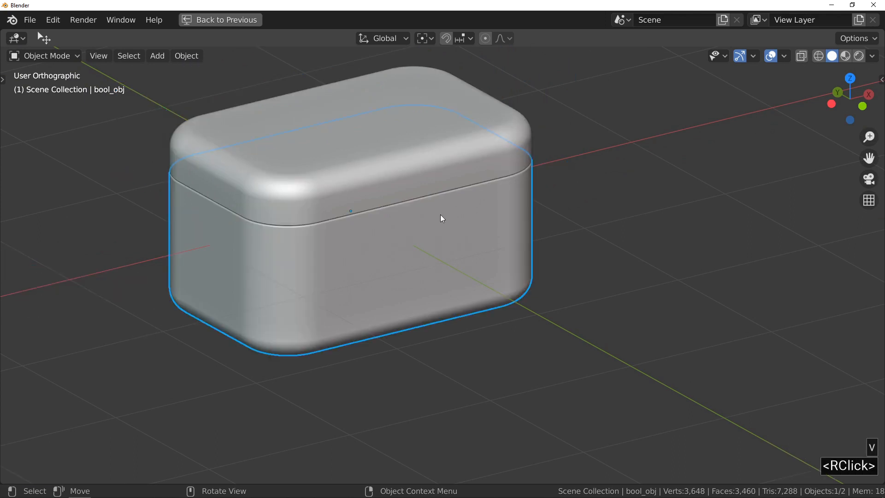
Step: Edit the lower body with Fluent in perspective view and widen its Second Bevel for a rounder bottom edge
key("KP_5")
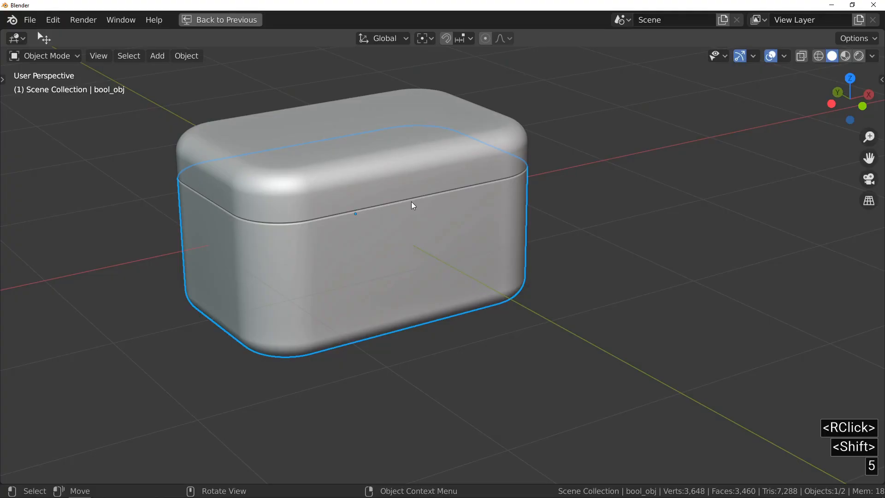
middle_click_drag(412, 201, 469, 231, "shift")
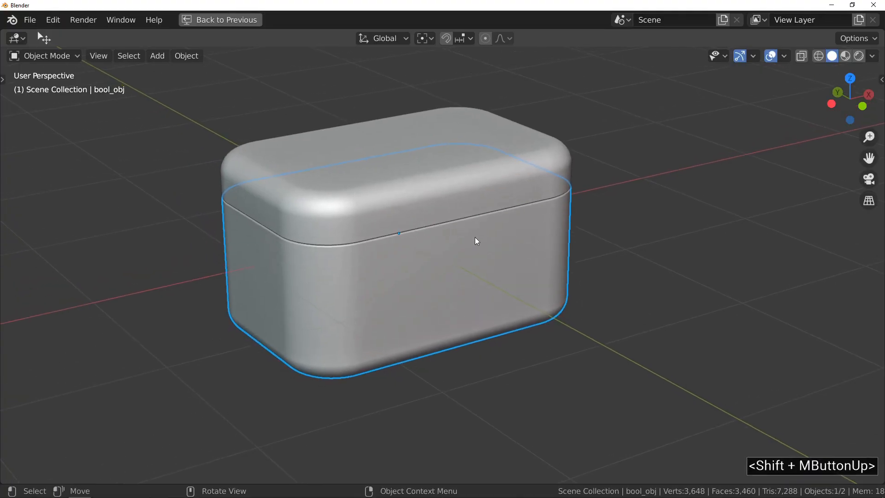
key("f")
left_click(557, 226)
middle_click_drag(511, 245, 437, 234)
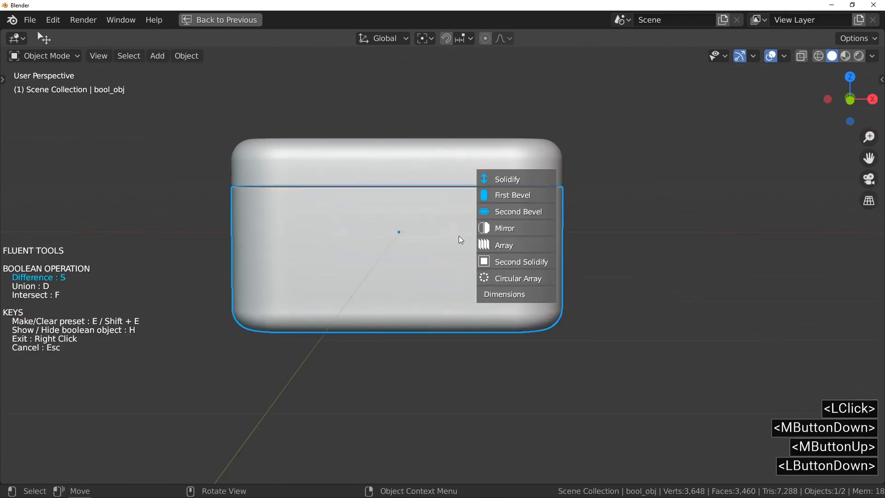
left_click(534, 212)
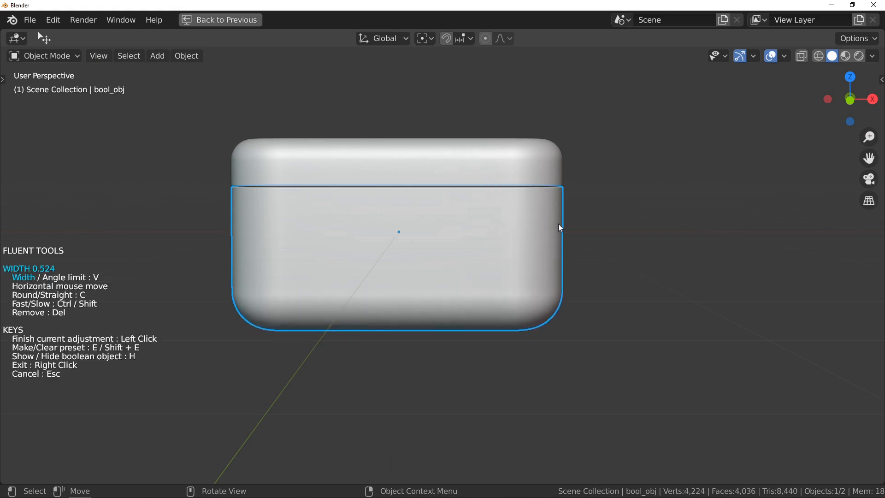
left_click(557, 224)
middle_click_drag(557, 224, 463, 222)
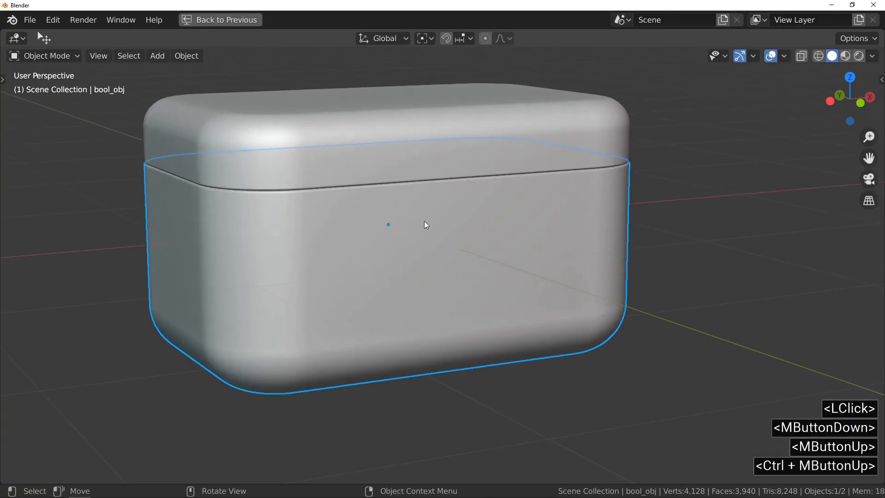
Step: Cut a narrow upright rectangular slot, centred low on the front grid, through the whole lower body with Fluent
key("f")
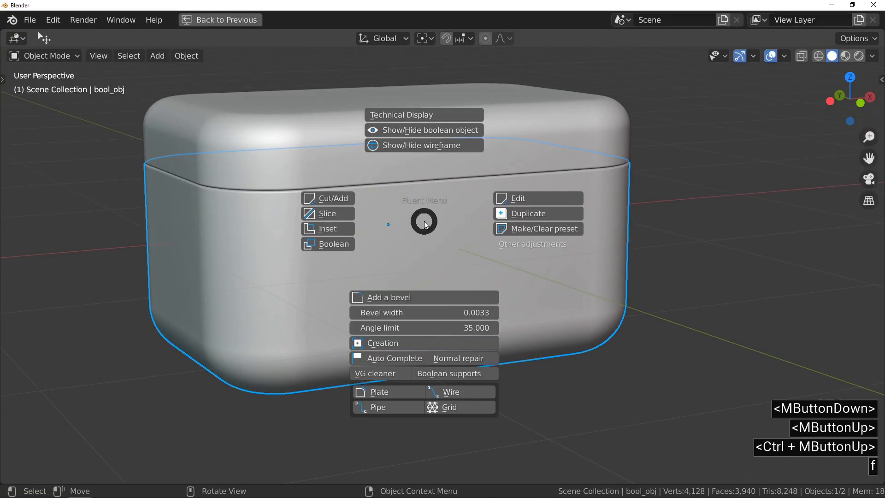
left_click(314, 231)
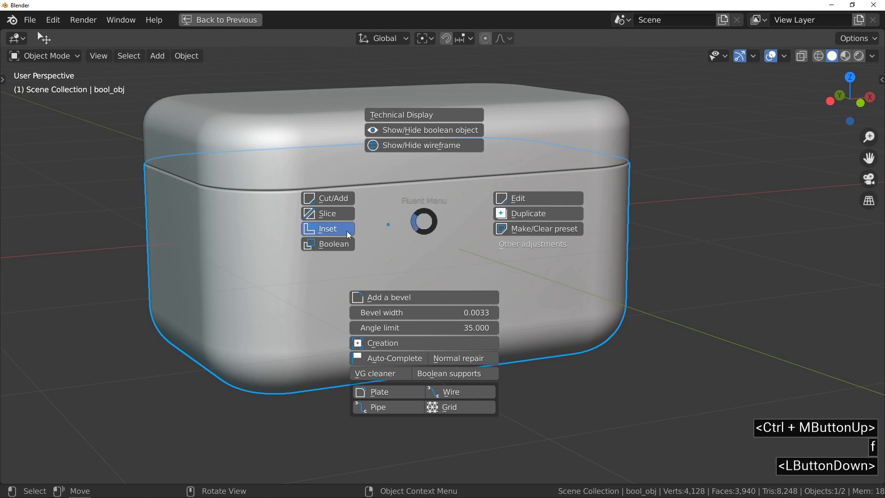
right_click(491, 277)
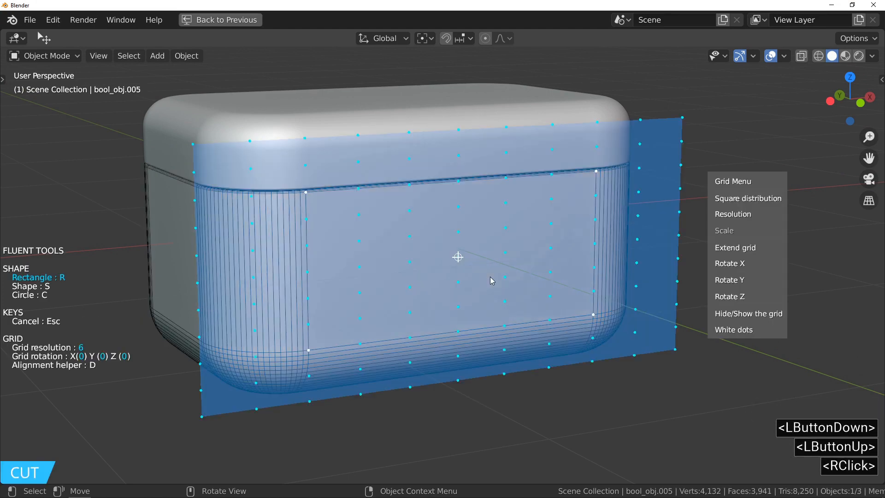
left_click(458, 331)
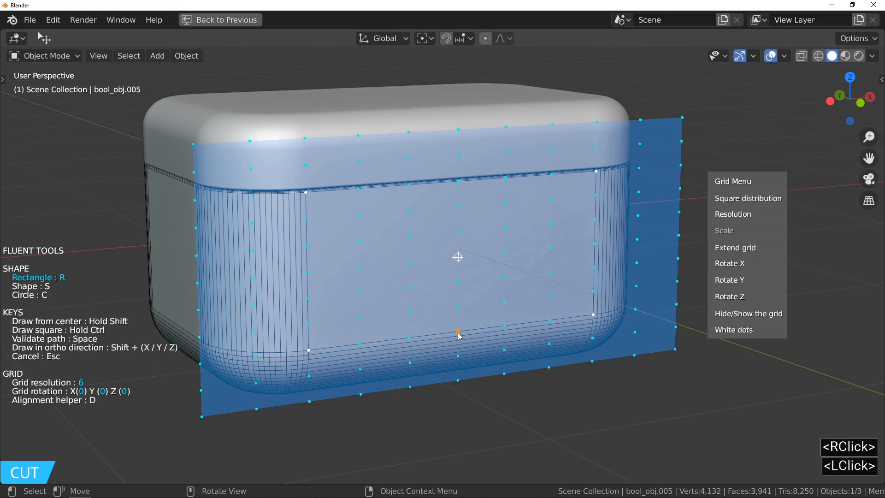
key("shift")
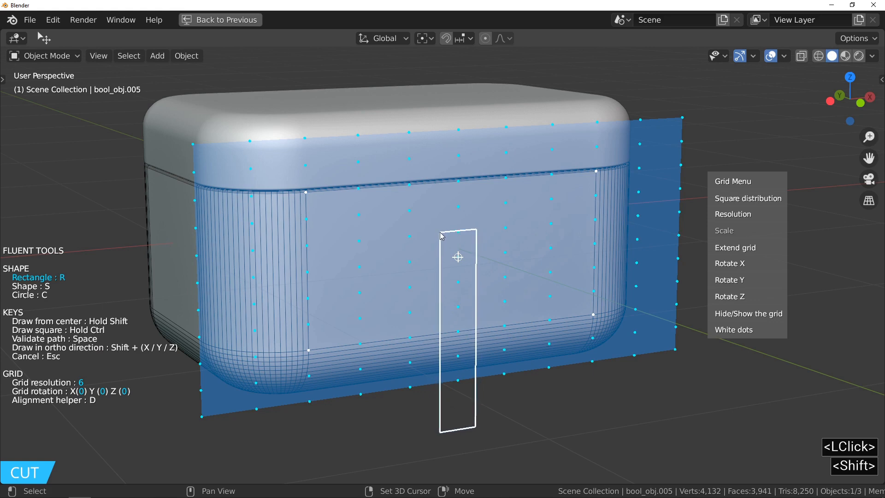
left_click(442, 236, "shift")
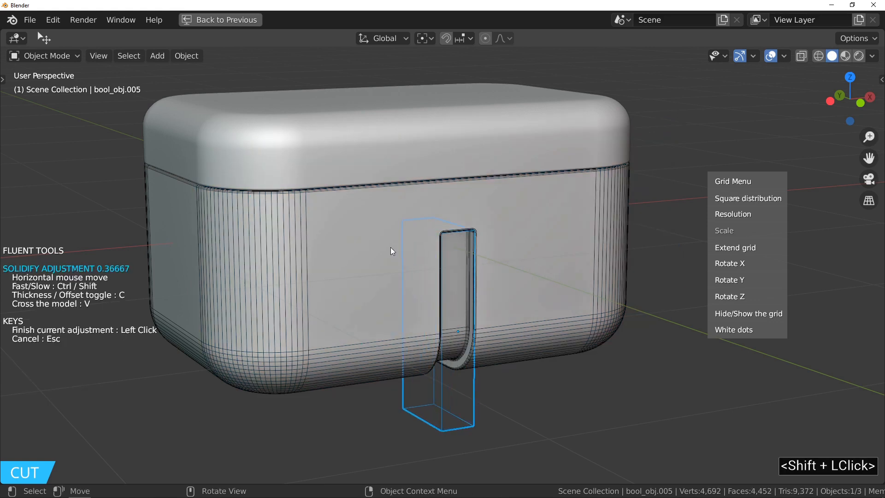
key("v")
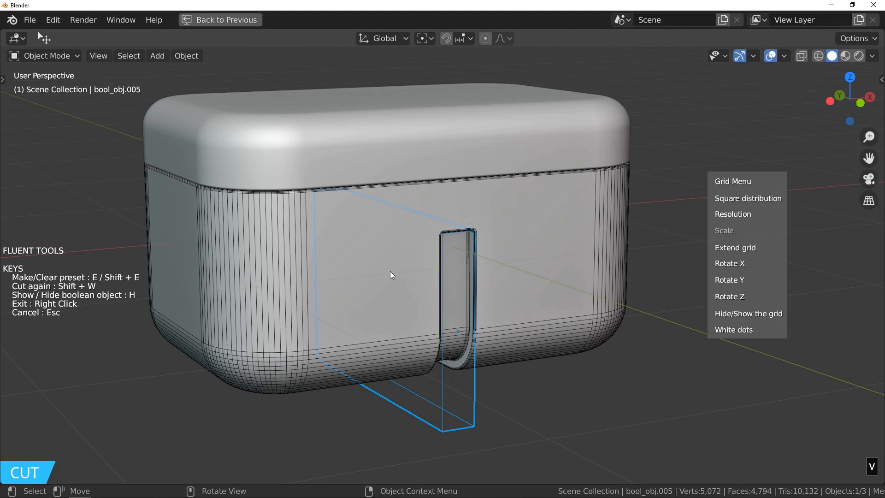
Step: Array the slot along X with a count of 4, widening the offset to leave even gaps between the slots
left_click(391, 272)
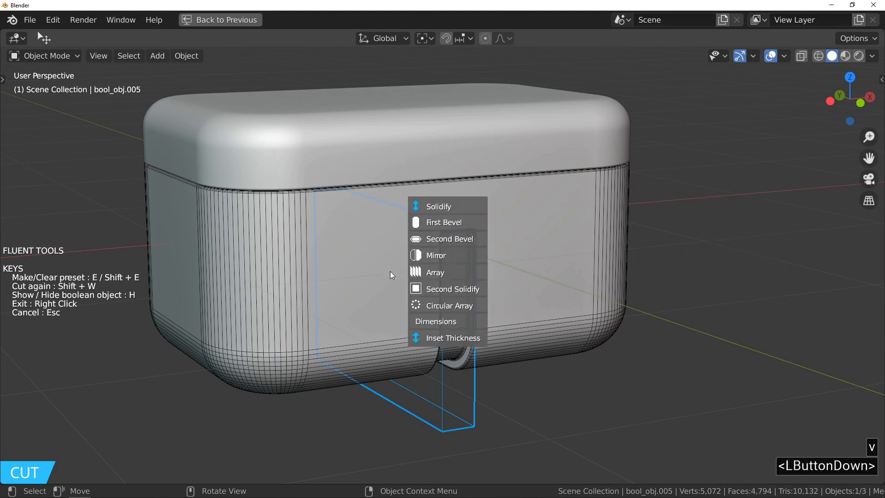
left_click(464, 275)
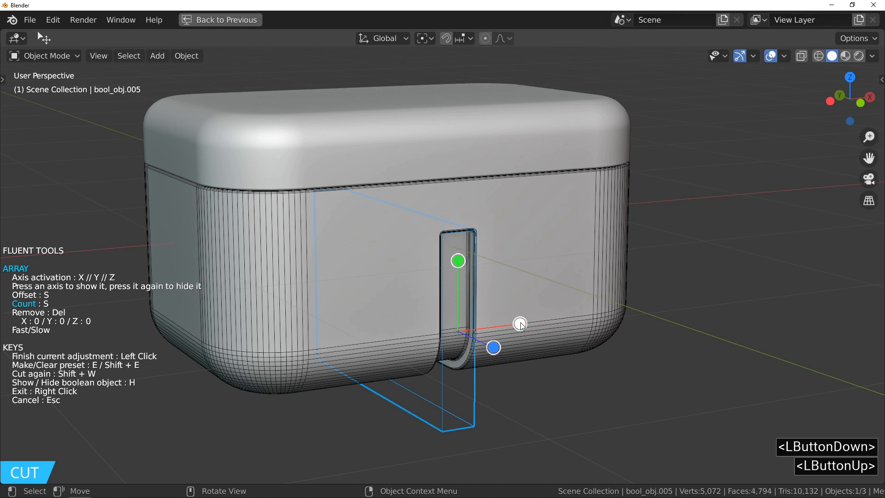
left_click(520, 325)
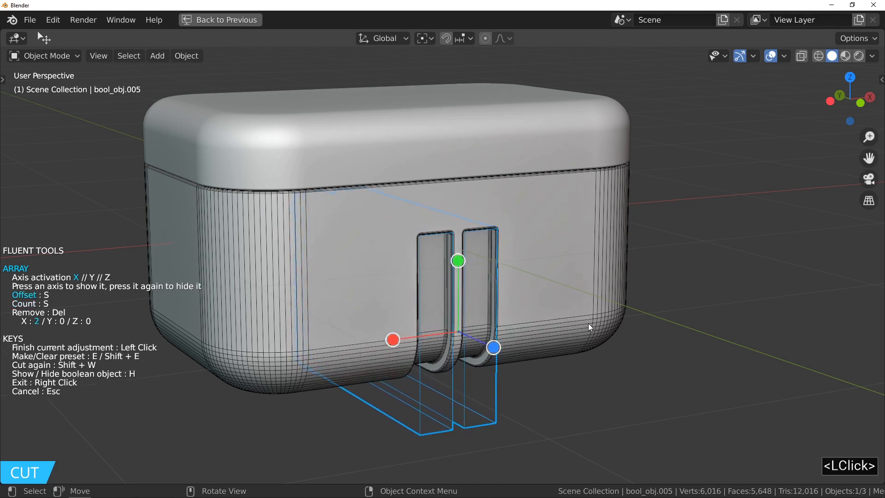
left_click(574, 324)
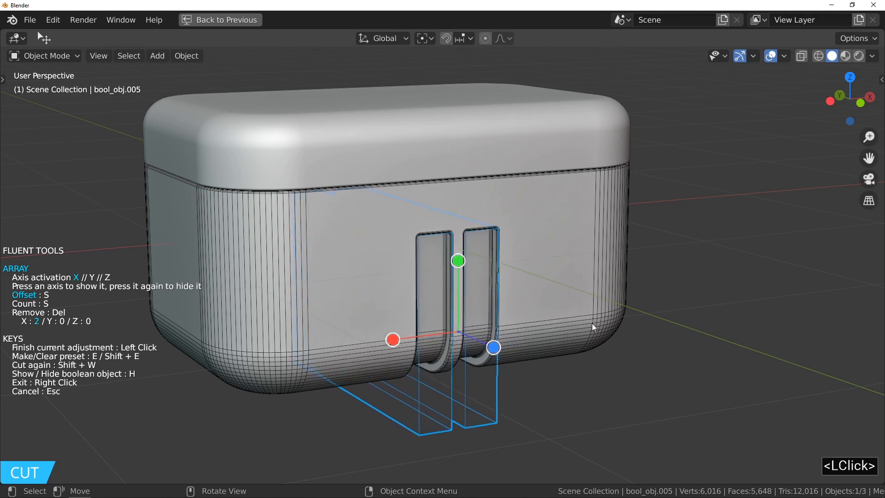
left_click(578, 323)
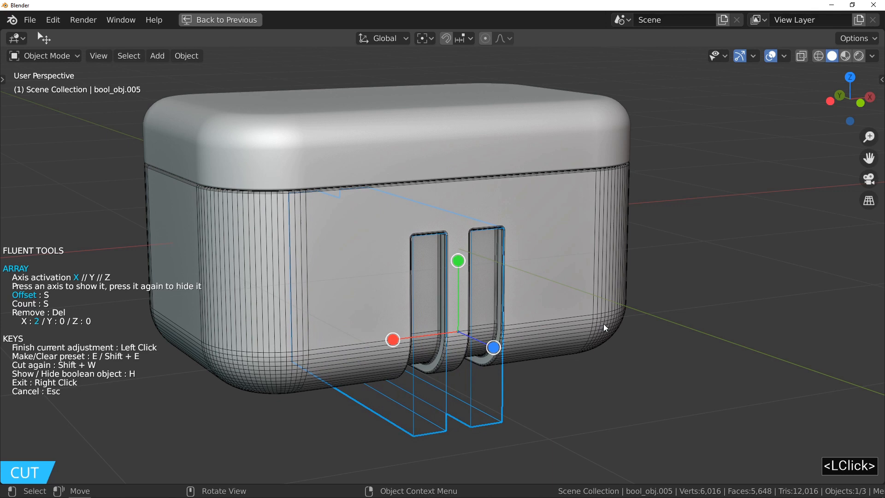
key("s")
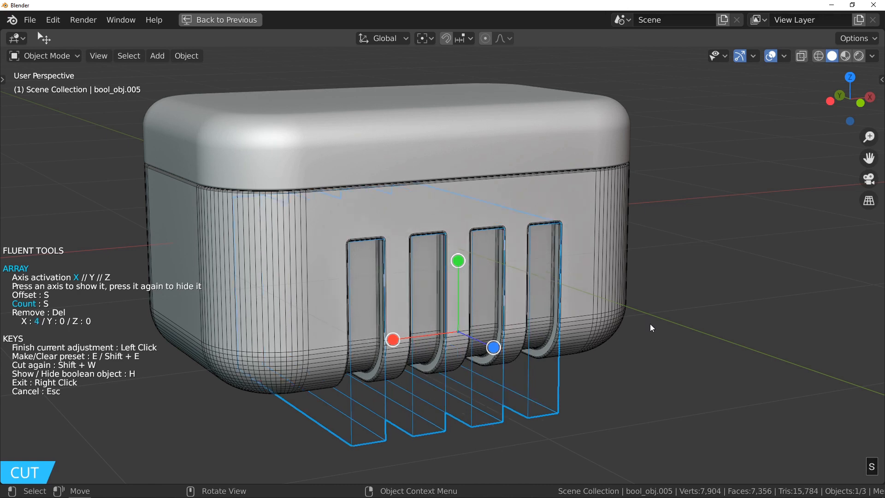
key("s")
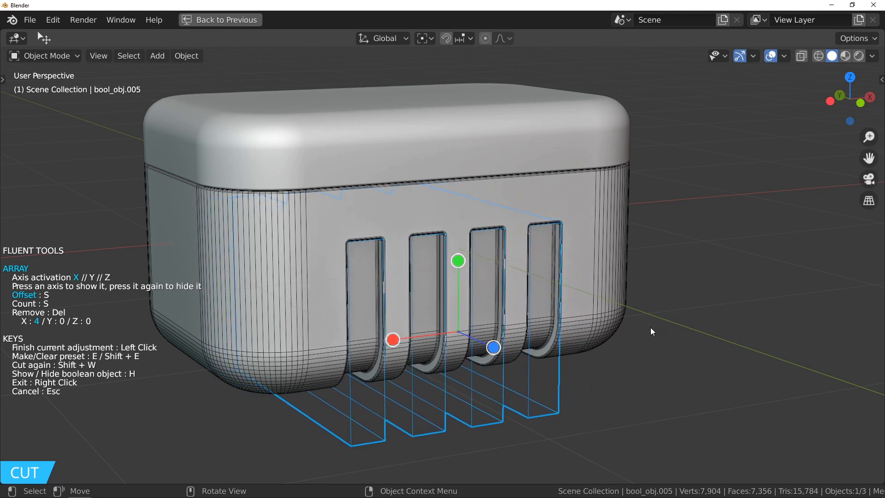
left_click(651, 331)
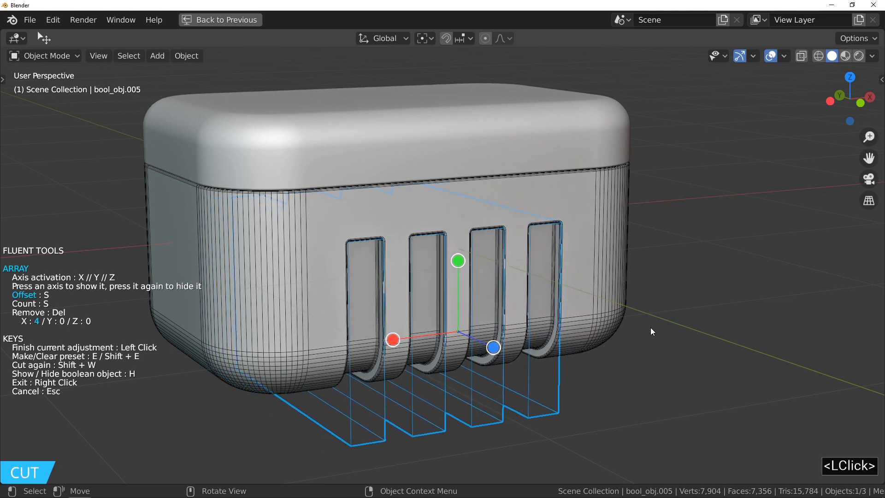
left_click(516, 294)
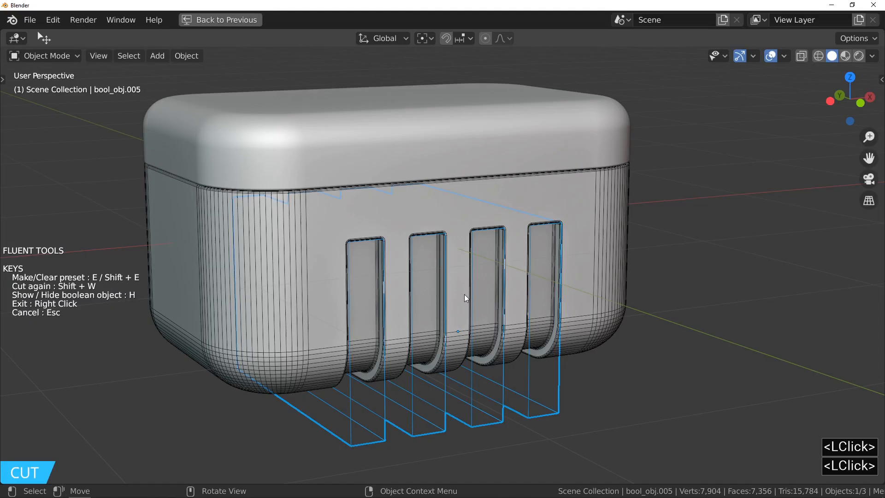
Step: Round the slots' corners with a First Bevel of about 0.038 and finish the cut
left_click(464, 294)
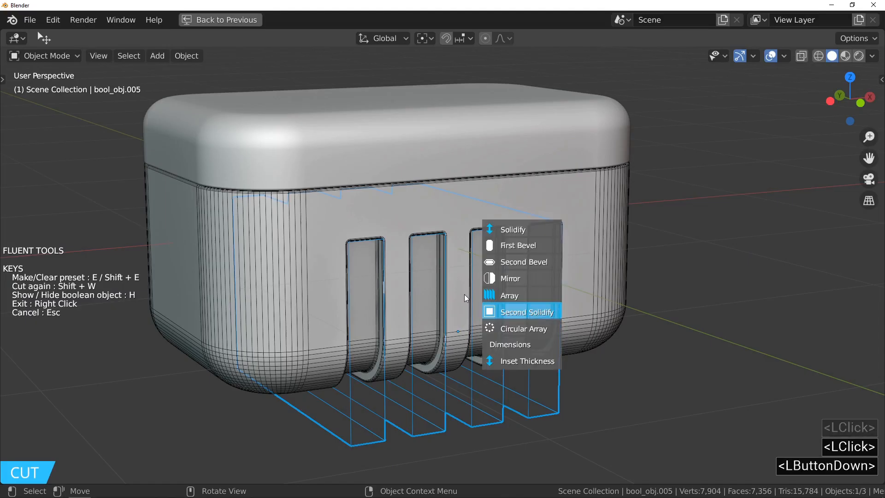
left_click(510, 247)
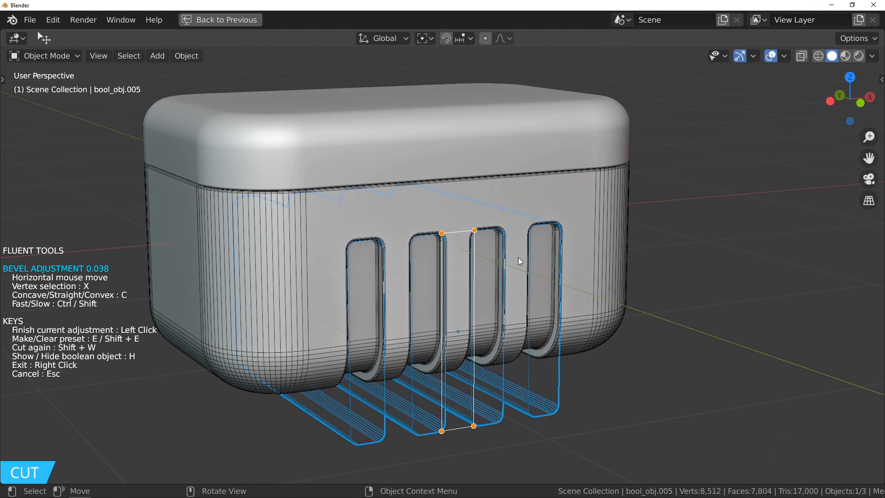
left_click(521, 261)
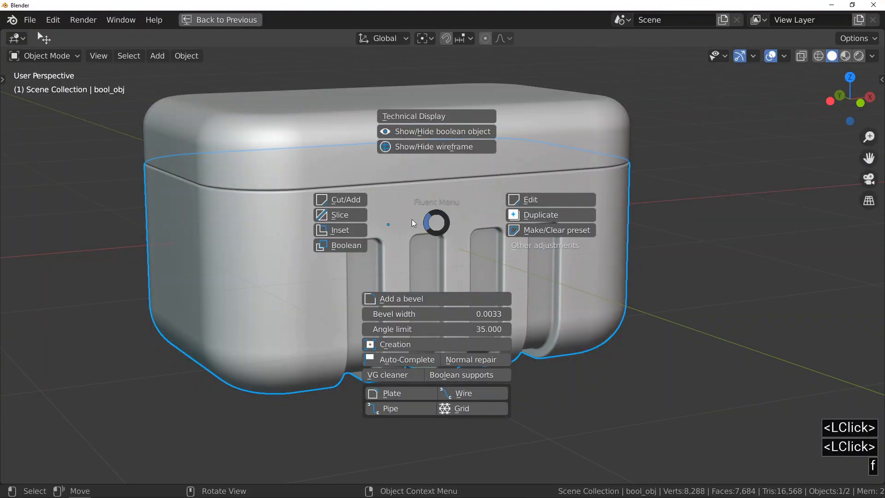
Step: Slice the lower body right through with a wide, low rectangle centred on the front face's upper edge
left_click(351, 214)
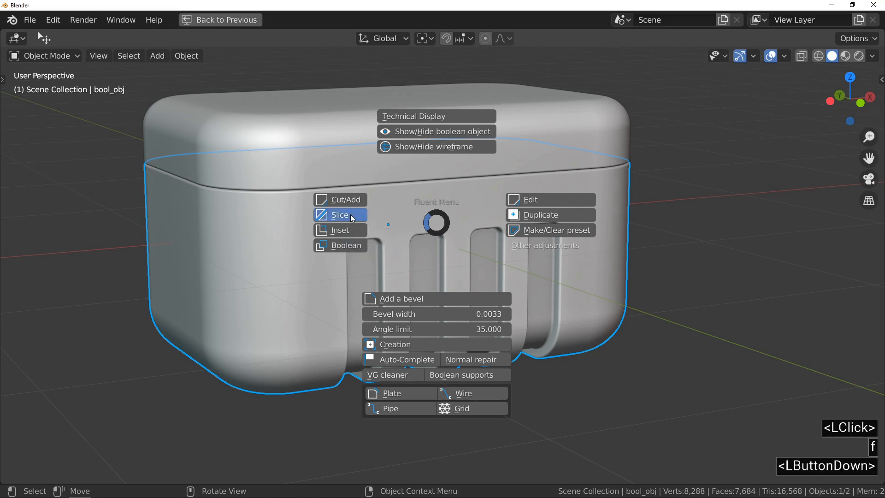
right_click(447, 201)
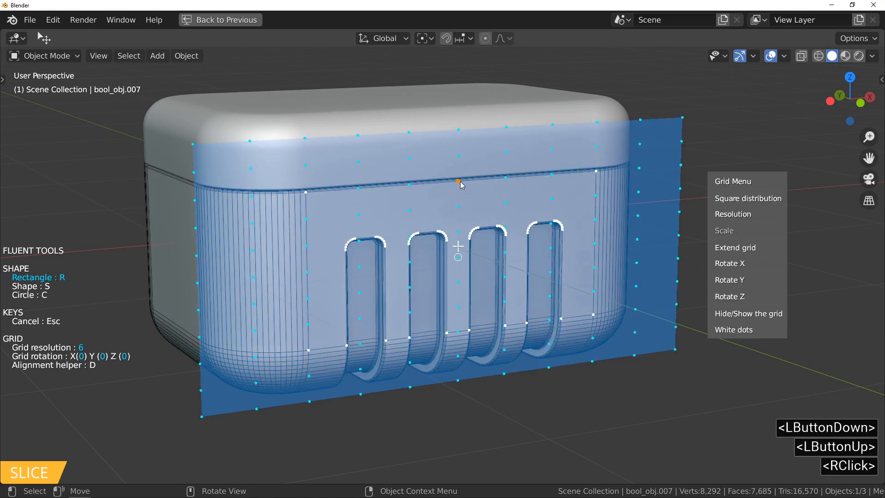
left_click(459, 183)
key("shift")
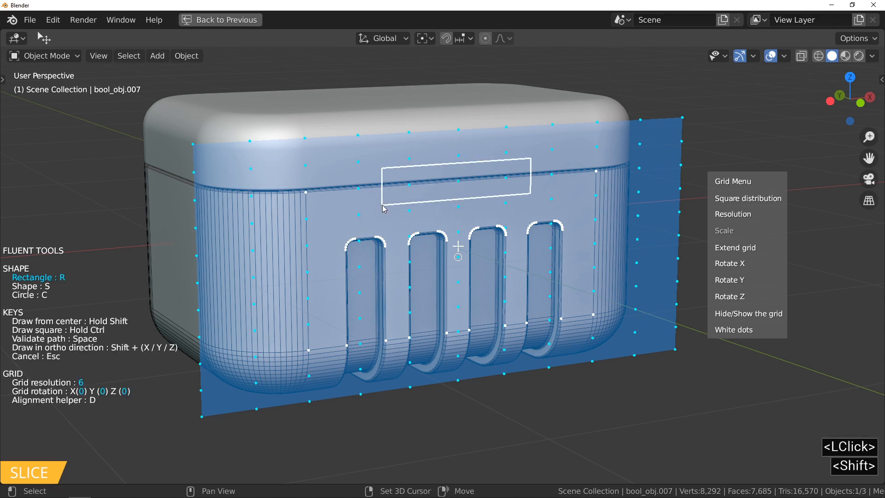
left_click(384, 203, "shift")
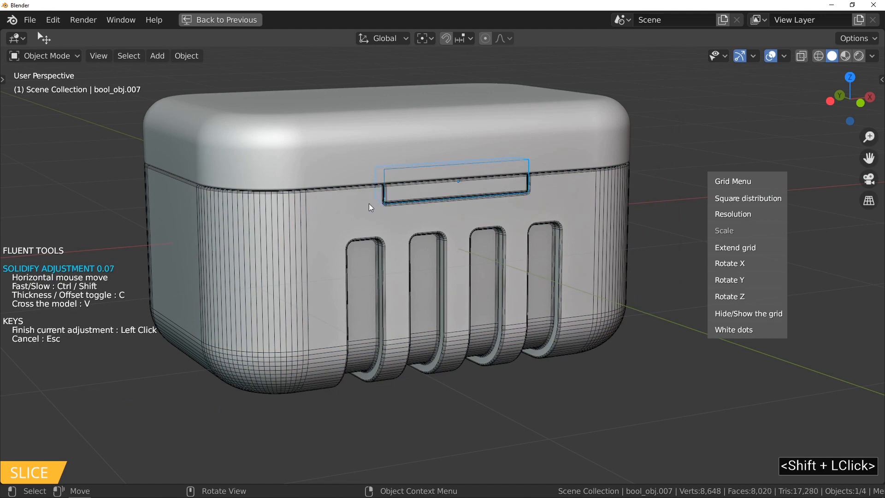
key("v")
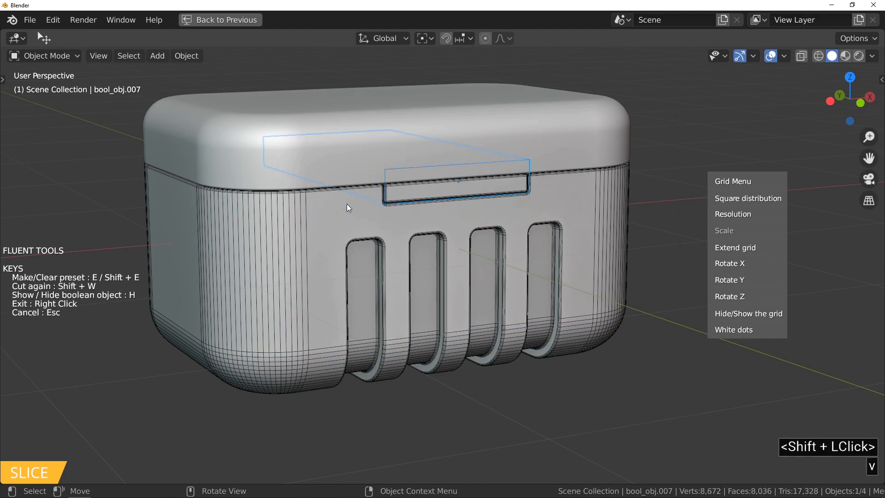
Step: Round the slice rectangle's corners with a First Bevel of about 0.032 and finish the slice
key("ctrl")
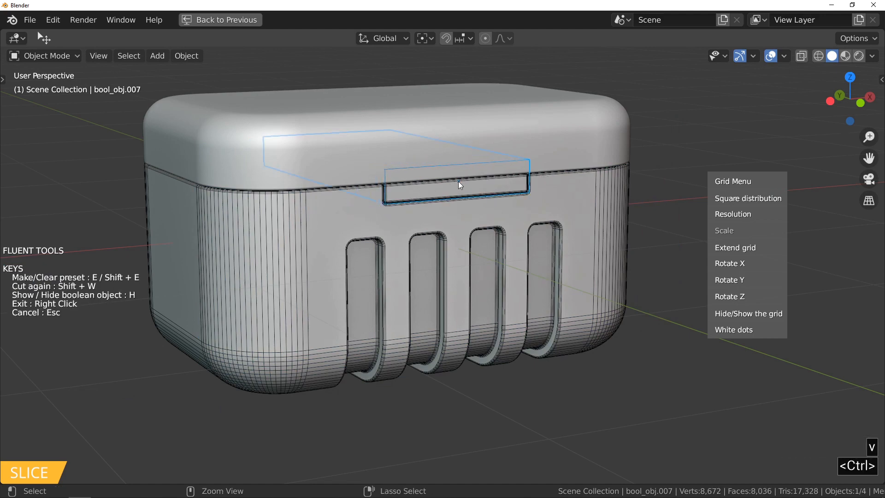
middle_click_drag(458, 181, 462, 136, "ctrl")
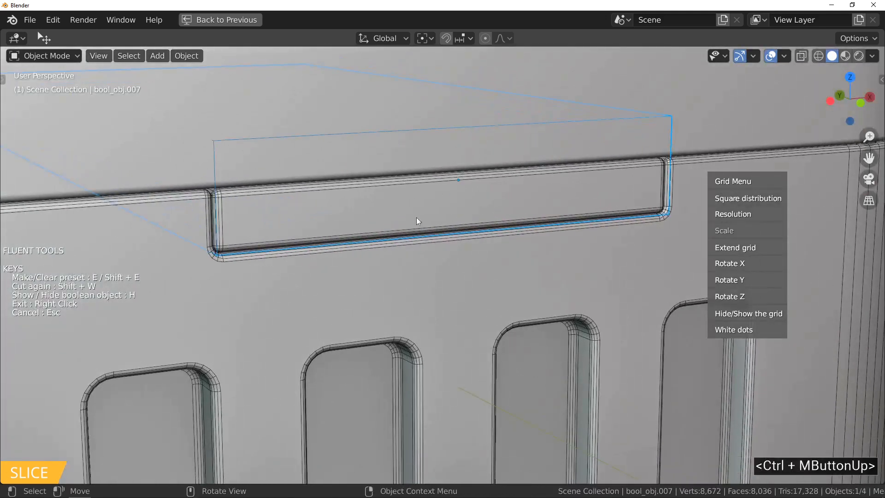
left_click_drag(359, 267, 408, 226)
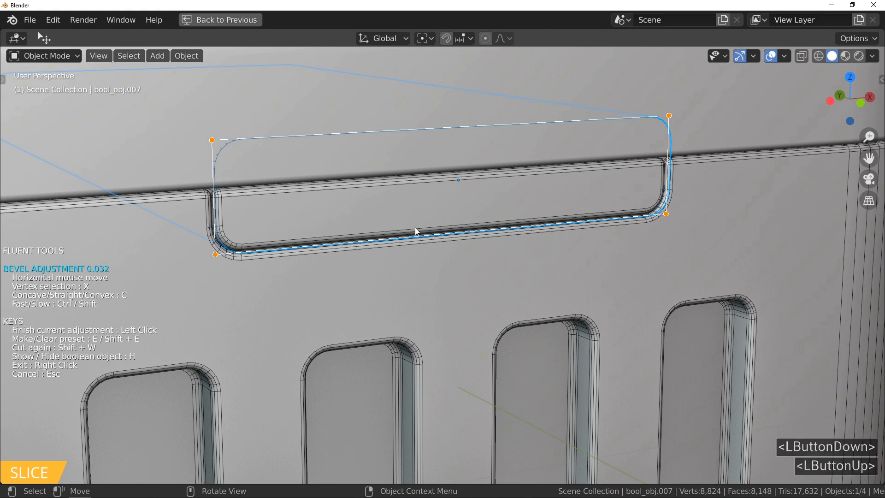
left_click(416, 228)
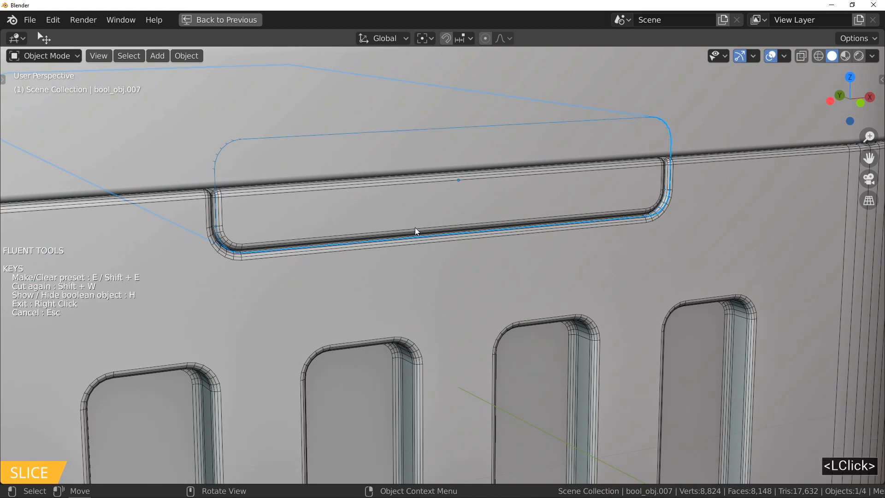
right_click(435, 248)
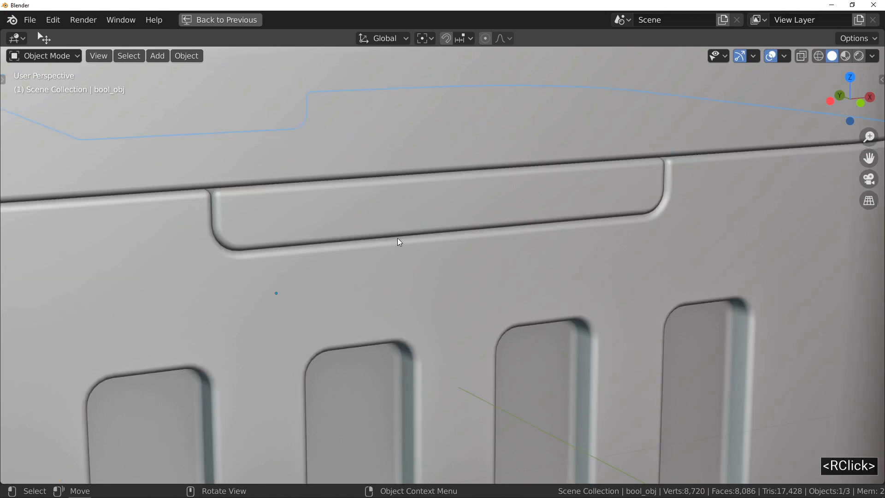
Step: Start a Fluent Cut on the sliced-off strip and inset its front face by about 0.0106 in Edit Mode
middle_click_drag(399, 239, 408, 212, "ctrl")
left_click(408, 212)
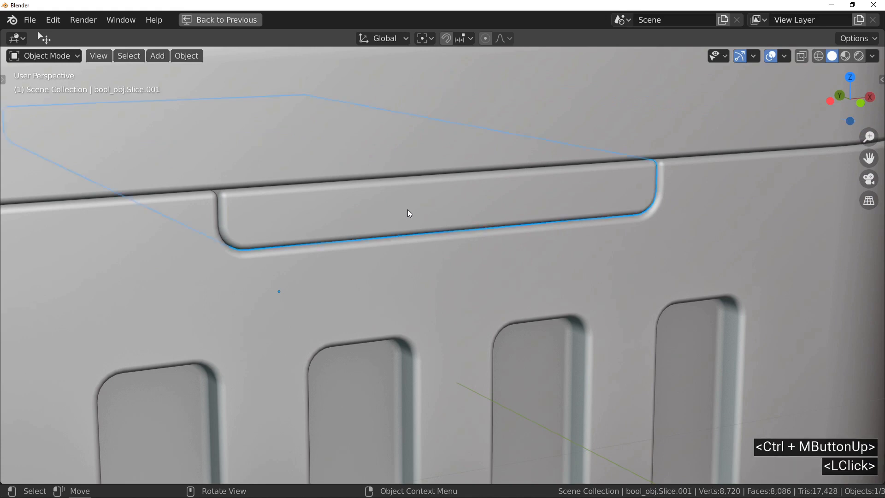
key("f")
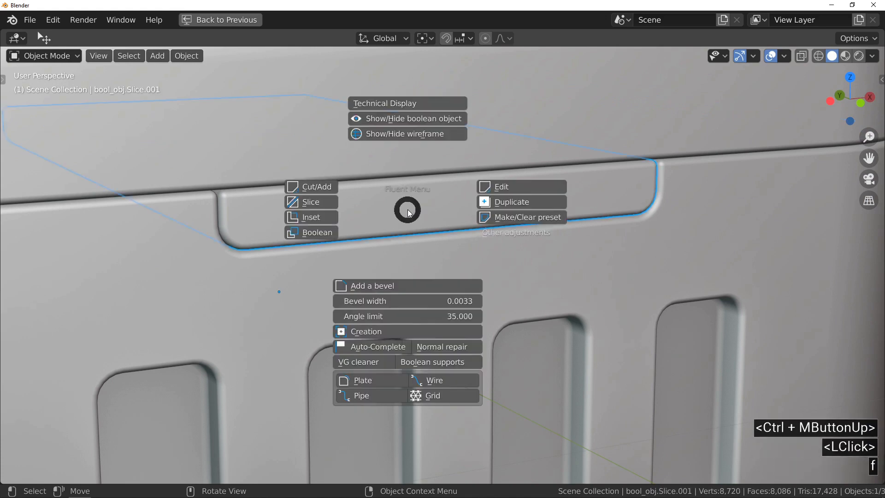
left_click(330, 187)
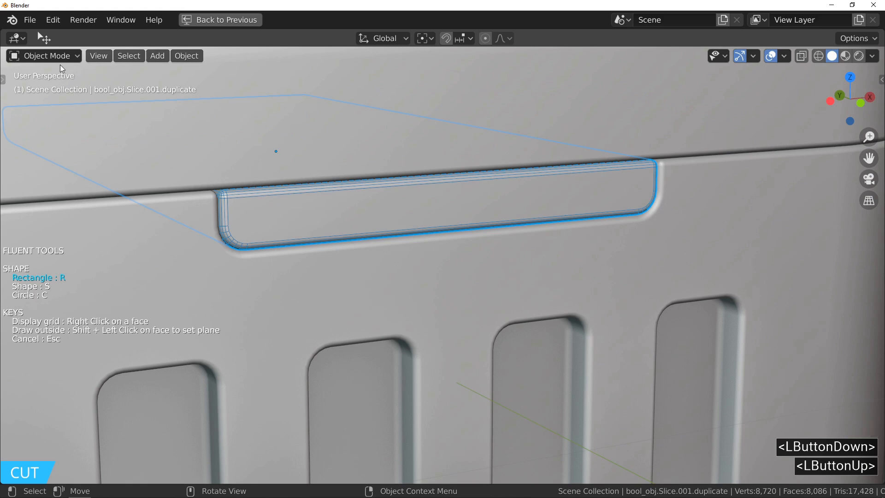
key("Tab")
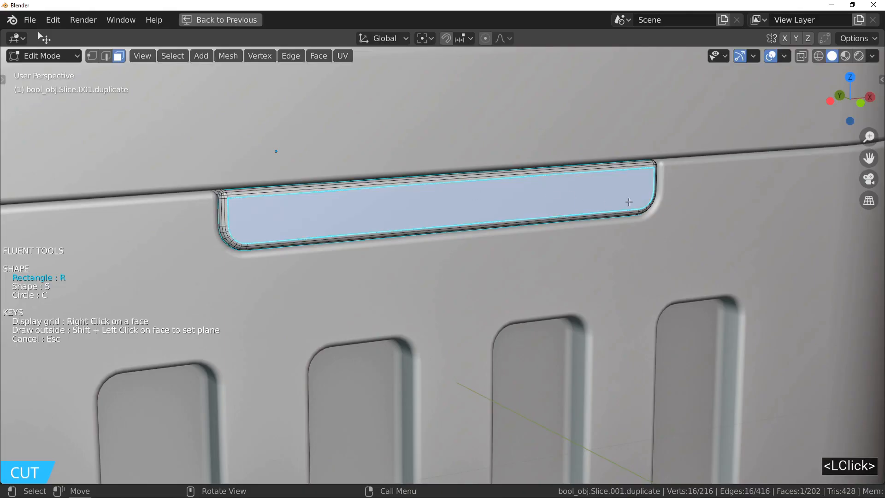
key("i")
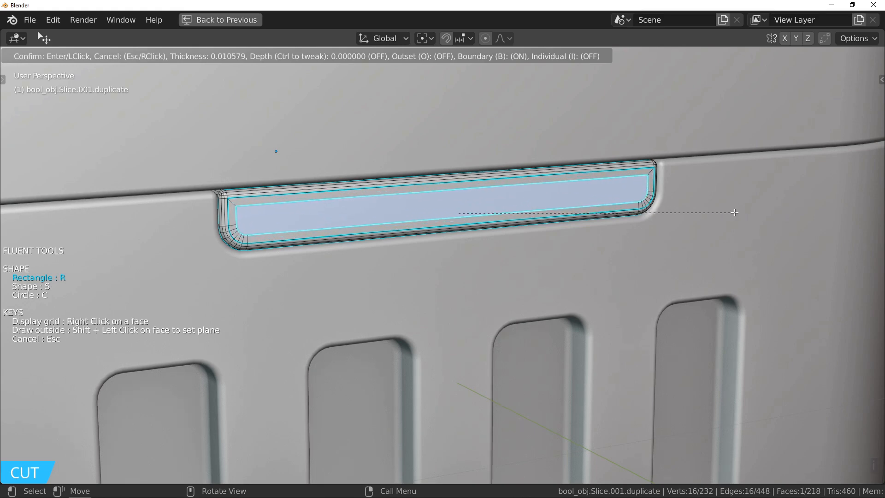
left_click(735, 213)
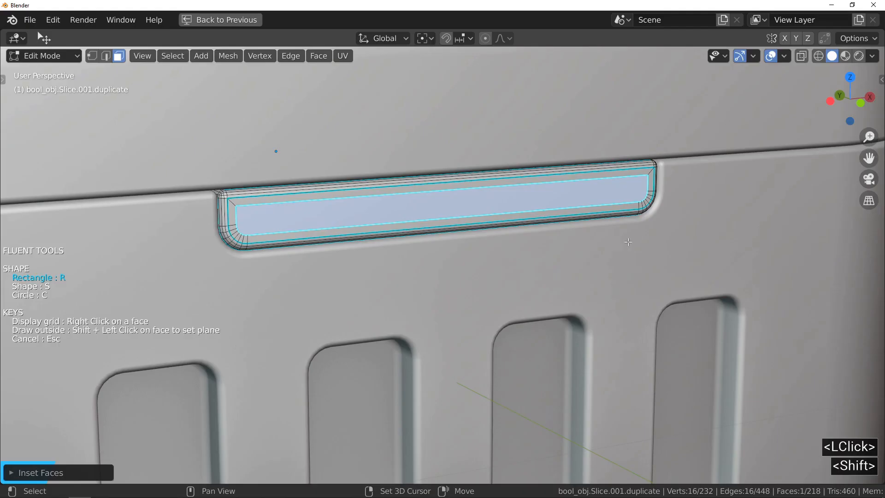
Step: Cut the strip's inset front face about 0.016 deep, mirror the recess along Y to the back end, and finish the cut
key("shift+i")
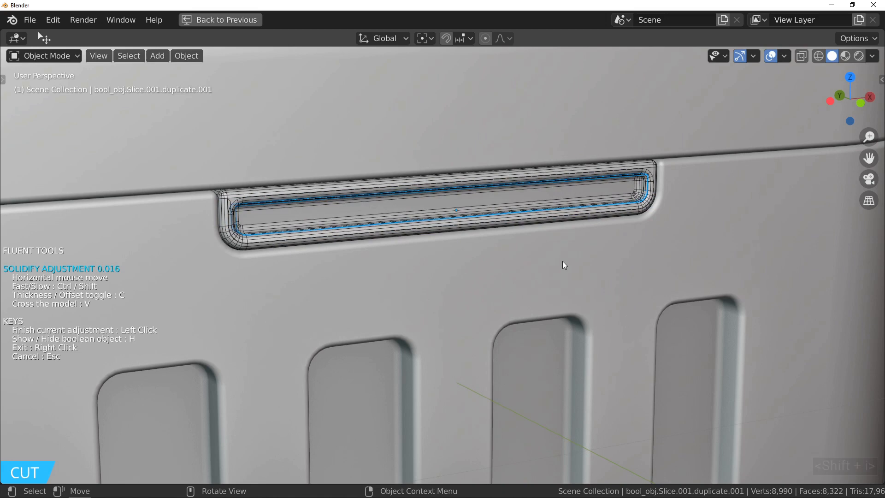
left_click(562, 261)
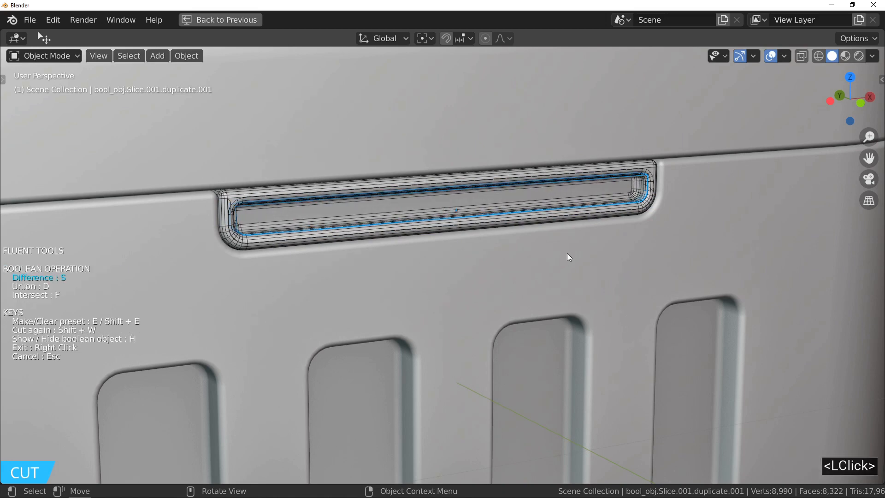
middle_click_drag(650, 202, 658, 287, "ctrl")
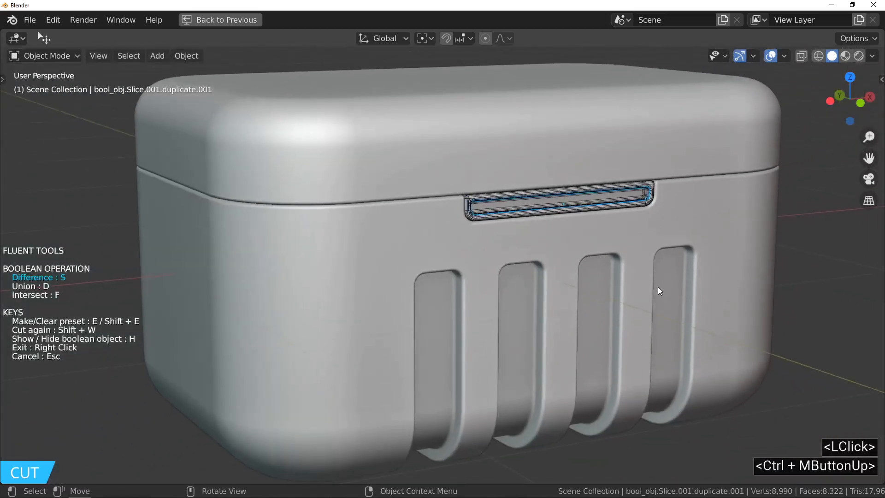
left_click_drag(607, 245, 664, 247)
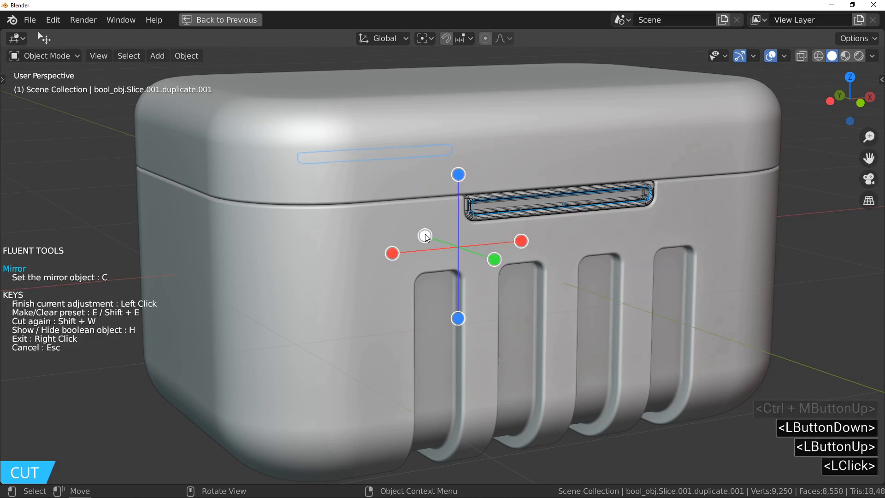
left_click(350, 176)
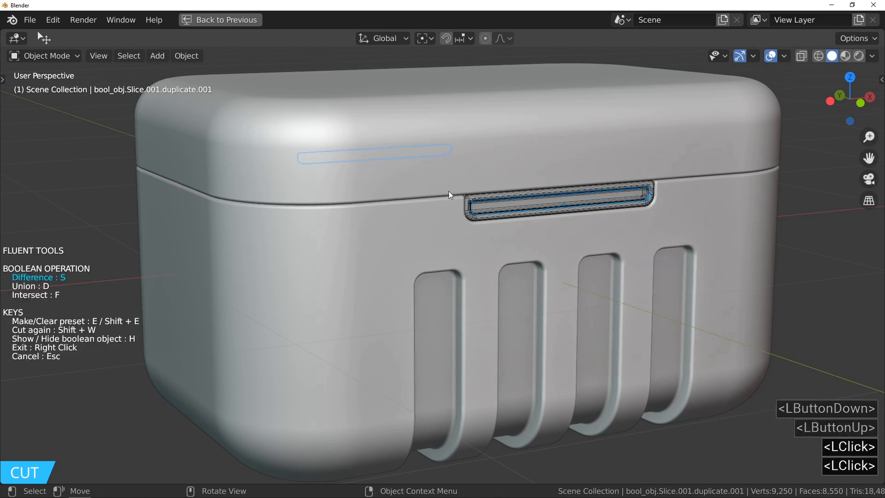
middle_click_drag(619, 190, 599, 148, "ctrl")
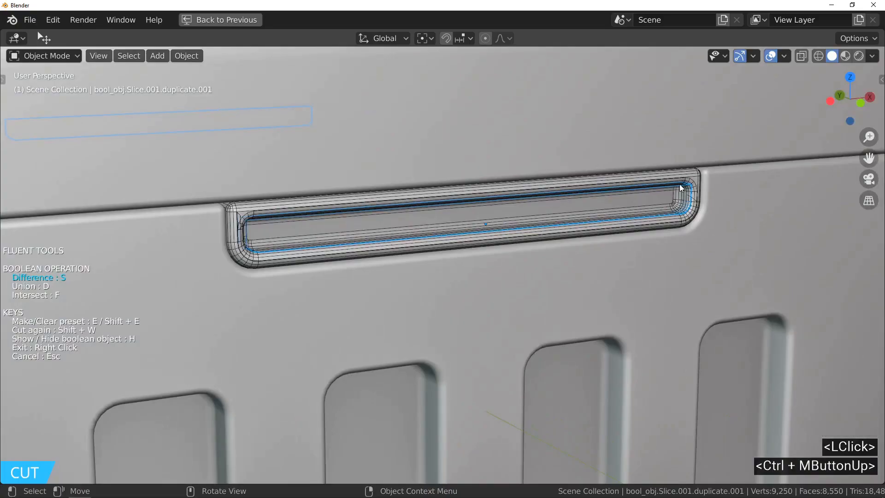
key("ctrl")
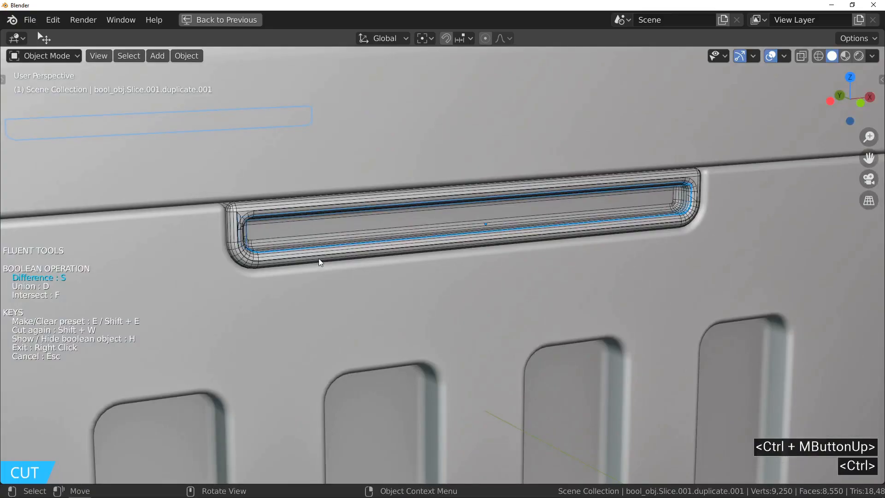
right_click(368, 254)
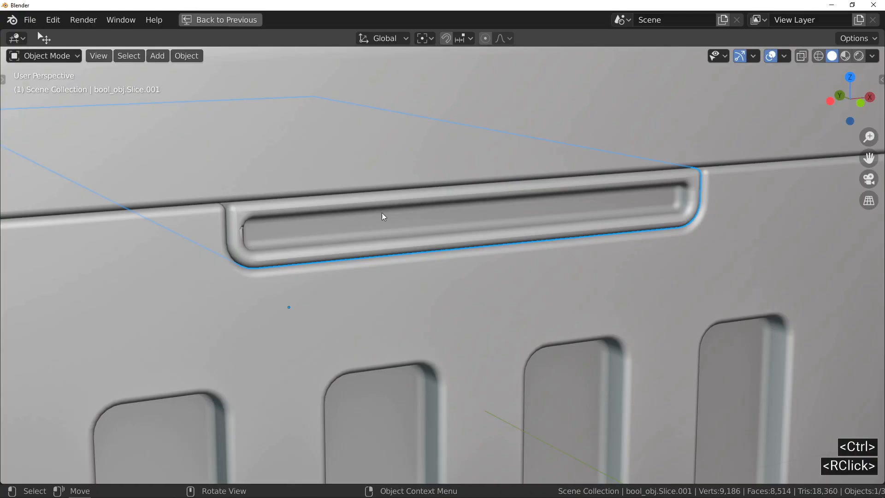
Step: Select the lid, lower body and strip together and set their Fluent bevel width to 0.0061
middle_click_drag(358, 247, 430, 341, "ctrl")
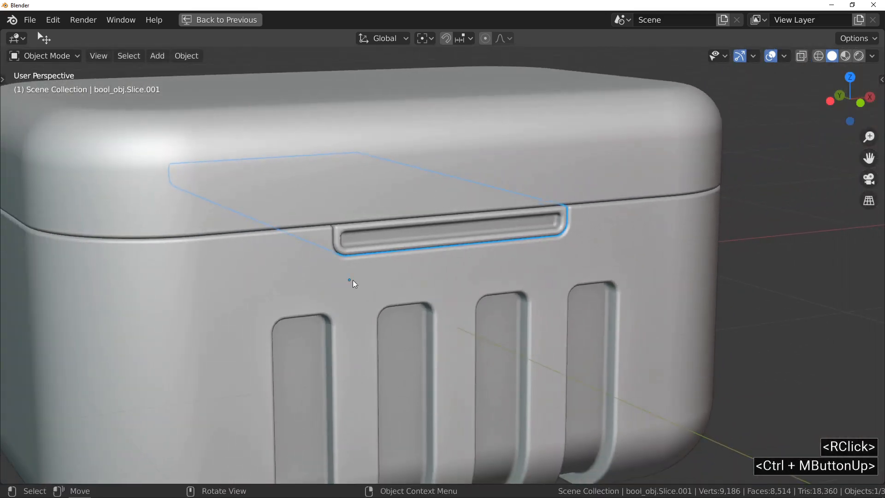
left_click(306, 272, "shift")
left_click(415, 225, "shift")
middle_click_drag(343, 242, 339, 175, "ctrl")
key("f")
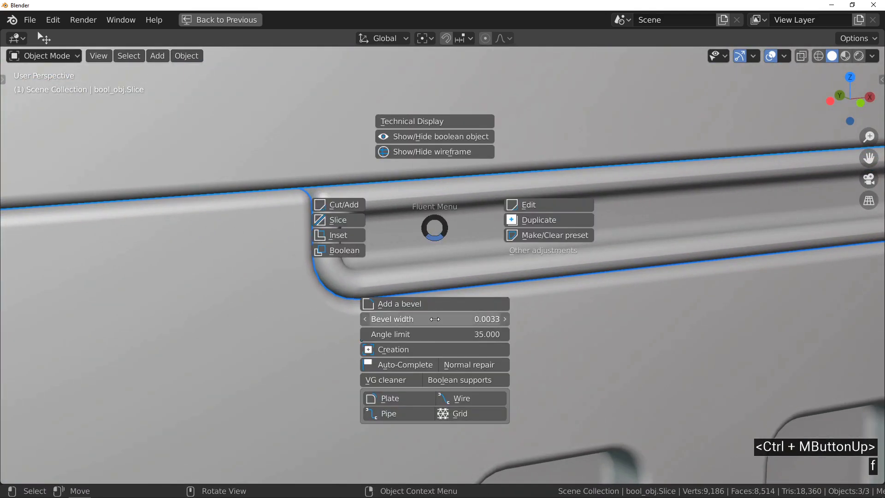
left_click_drag(435, 319, 458, 319)
left_click(342, 216)
mouse_move(341, 216)
middle_mouse_down("ctrl")
mouse_move(345, 278)
mouse_move(324, 214)
middle_mouse_up("ctrl")
left_click(302, 236, "shift")
key("f")
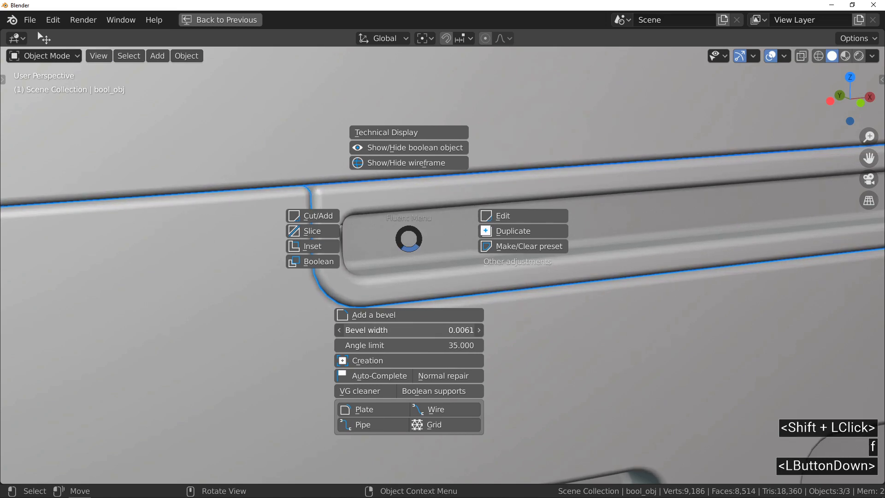
Step: Isolate the strip in local view and add a centred loop cut along Y to its base mesh in Edit Mode
left_click(327, 226)
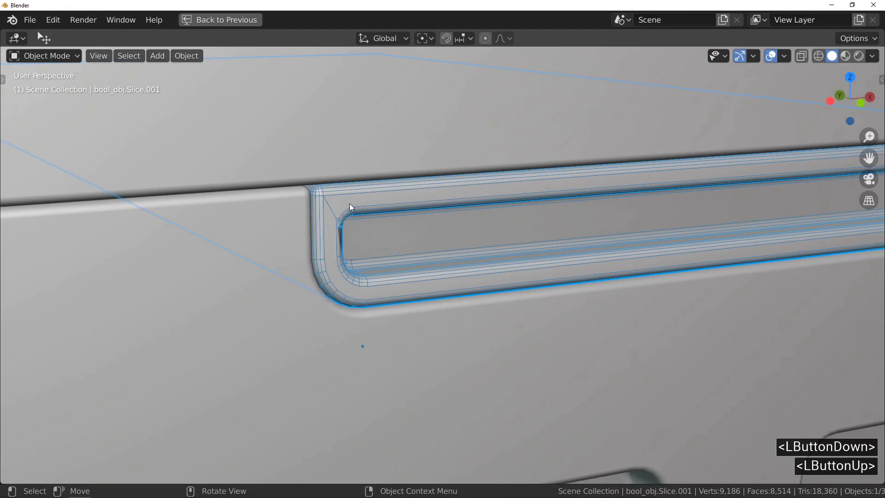
middle_click_drag(313, 180, 242, 278, "ctrl")
middle_click_drag(364, 192, 374, 266)
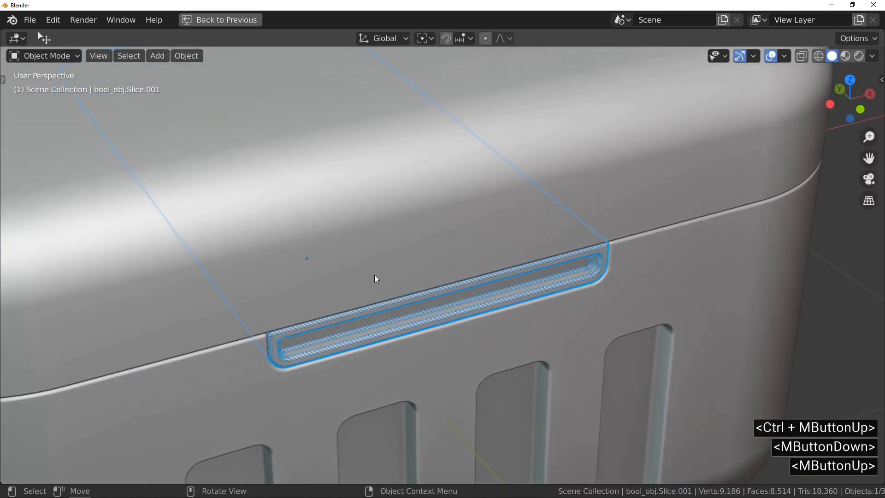
key("KP_Divide")
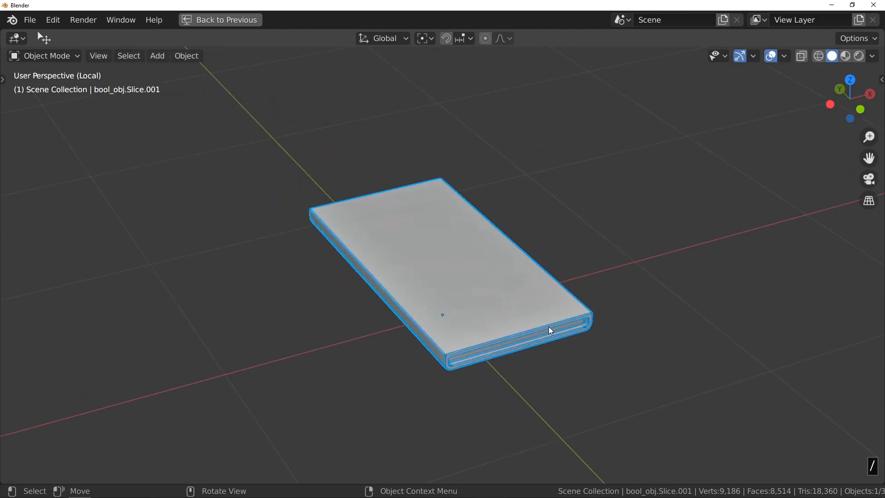
key("Tab")
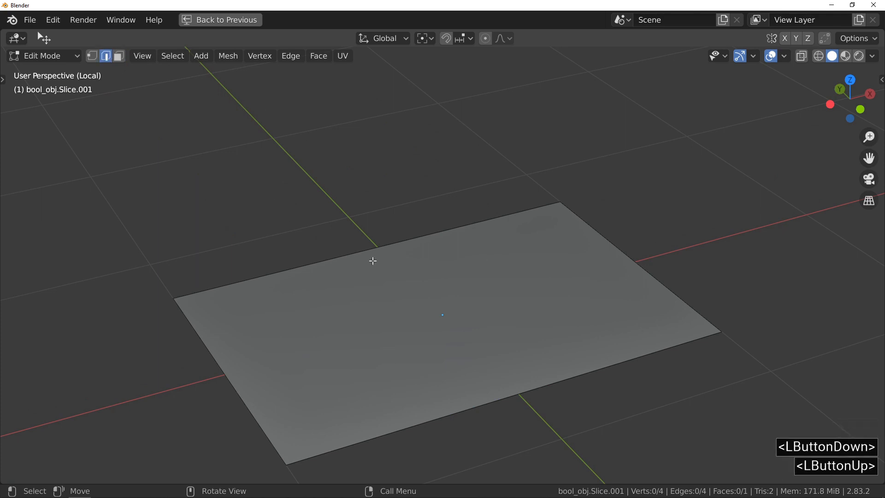
key("ctrl+r")
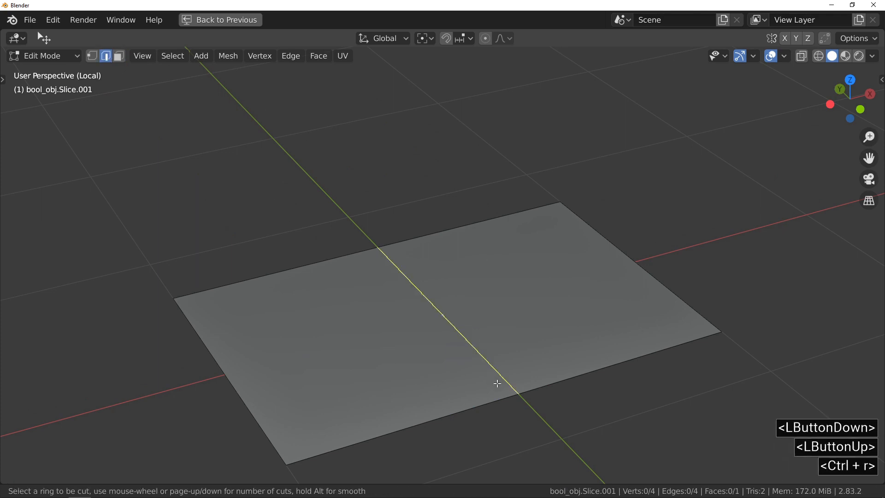
left_click(505, 390)
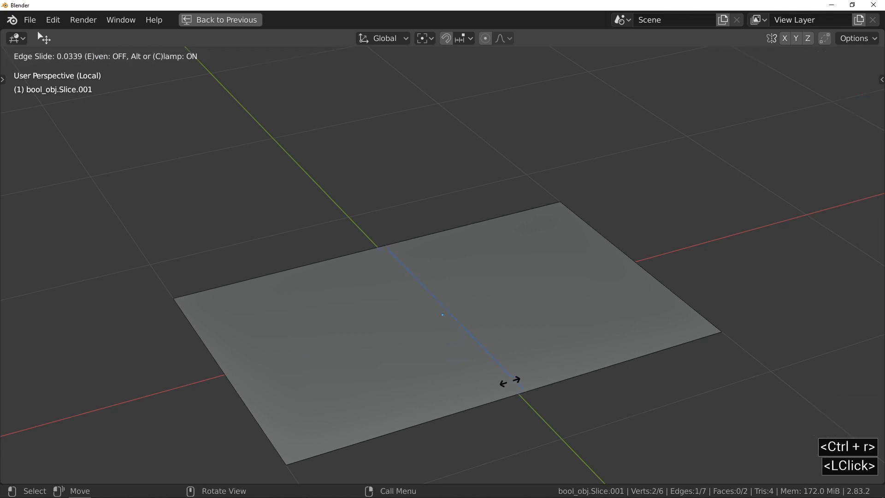
right_click(509, 381)
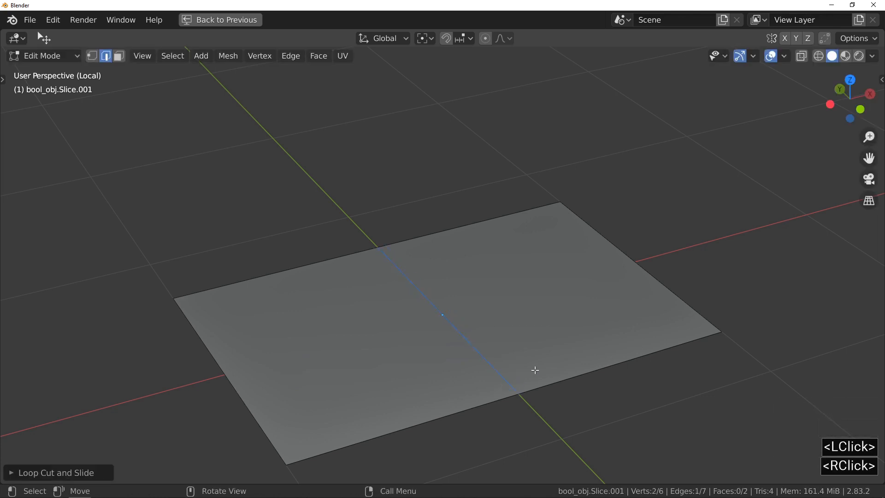
Step: Run Fluent - Remove vertices from vertex groups on the new loop and return the strip to the full scene view
key("F3")
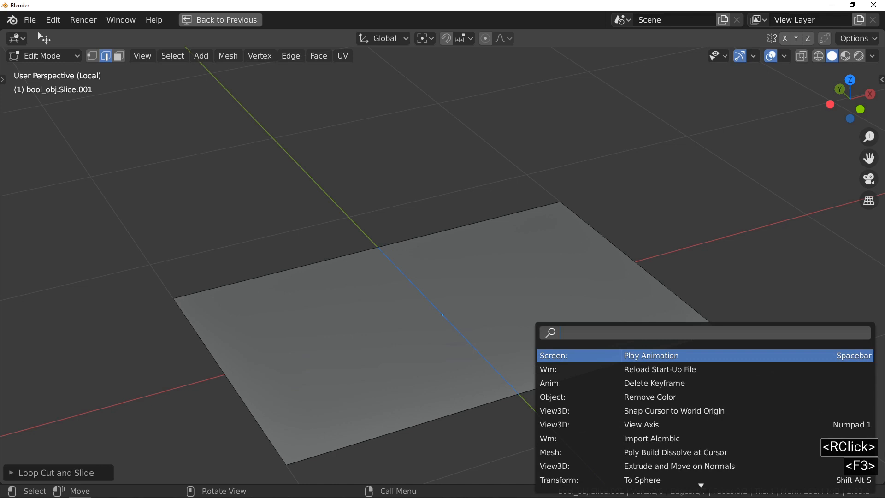
type("flu")
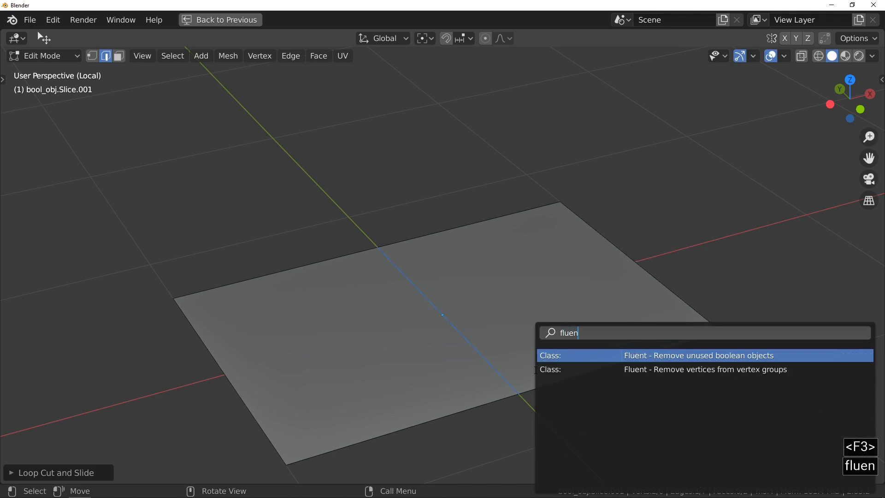
type("en")
left_click(707, 369)
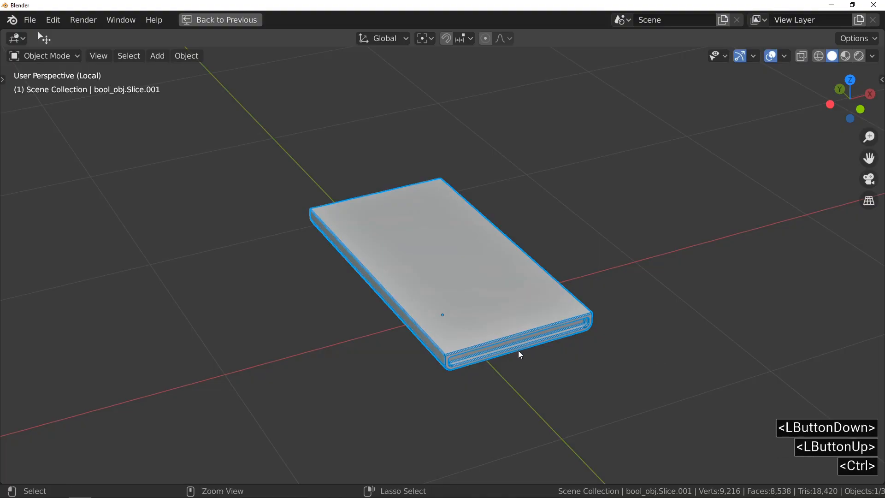
middle_click_drag(518, 351, 532, 236, "ctrl")
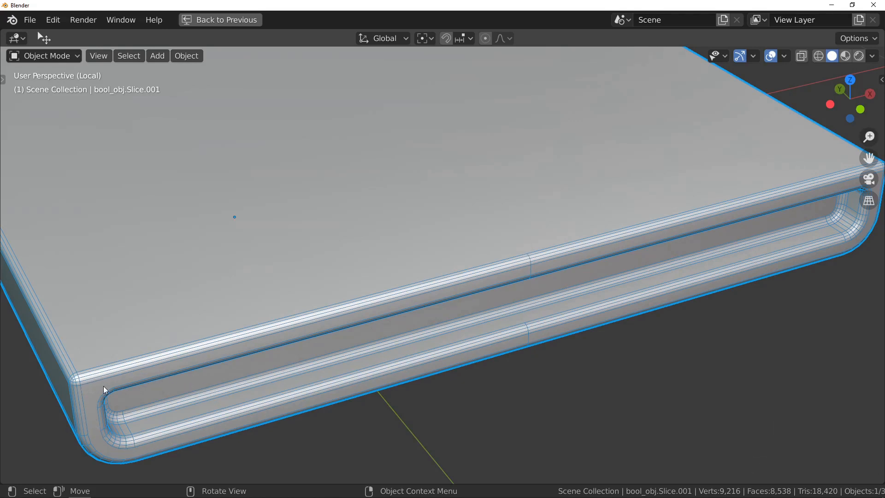
key("KP_Divide")
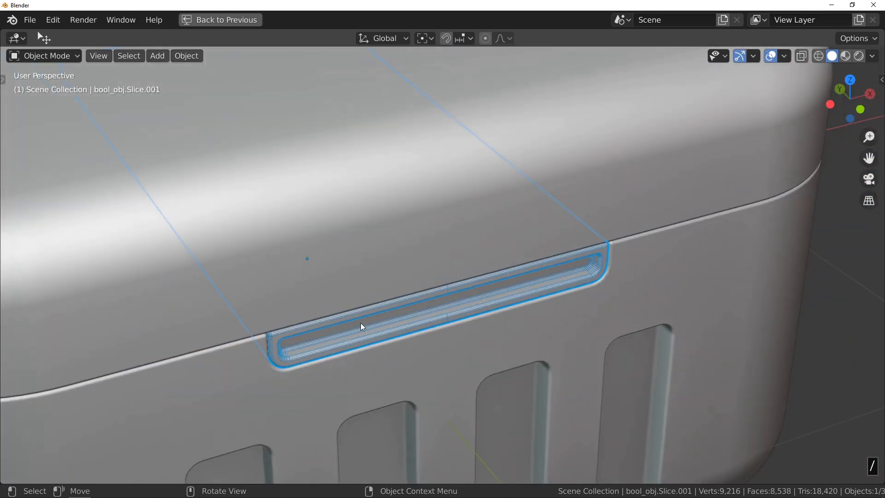
Step: Start a Fluent Cut on the lower body with the grid on its side face, and rotate the grid 90° about Y
middle_click_drag(361, 321, 368, 296)
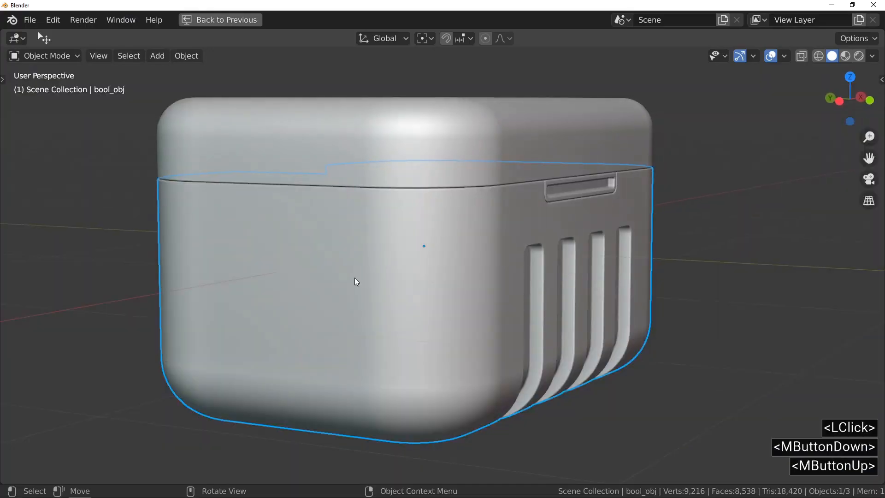
key("f")
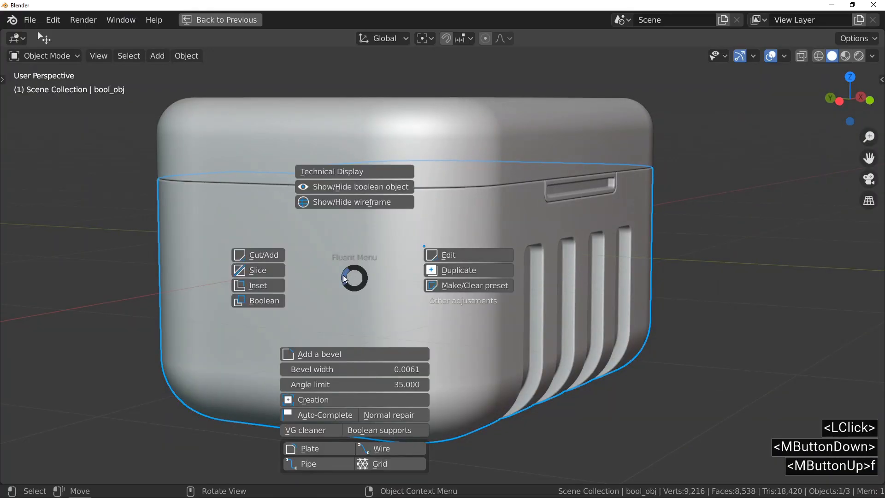
left_click(253, 259)
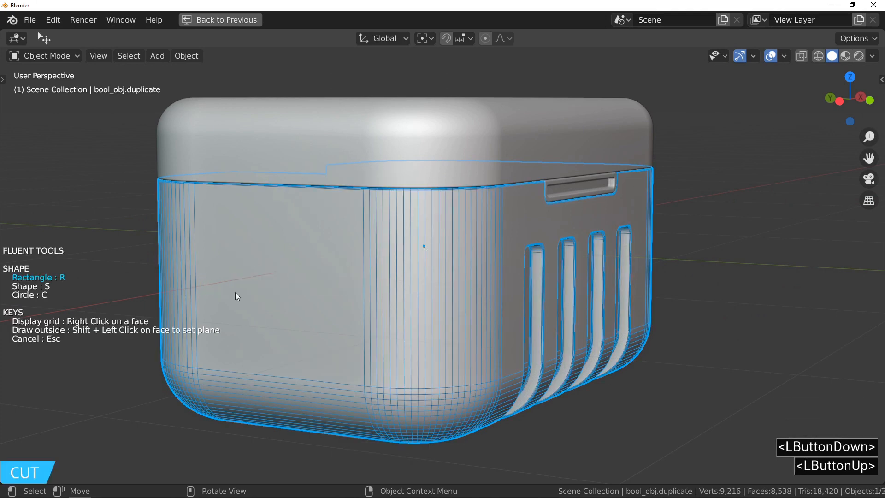
right_click(284, 291)
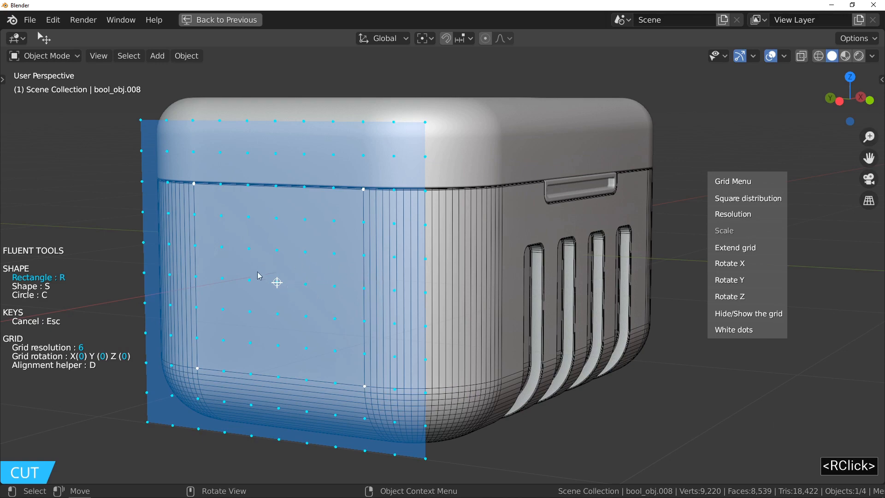
middle_click_drag(279, 275, 295, 268)
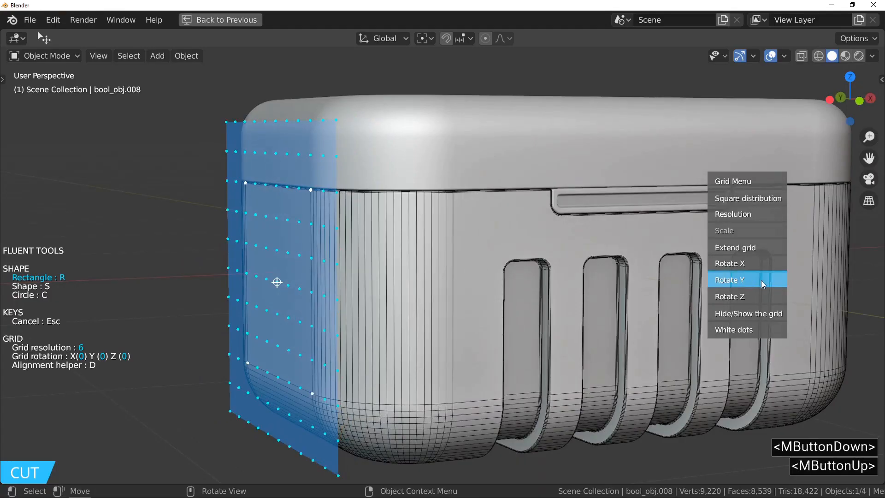
left_click(754, 281)
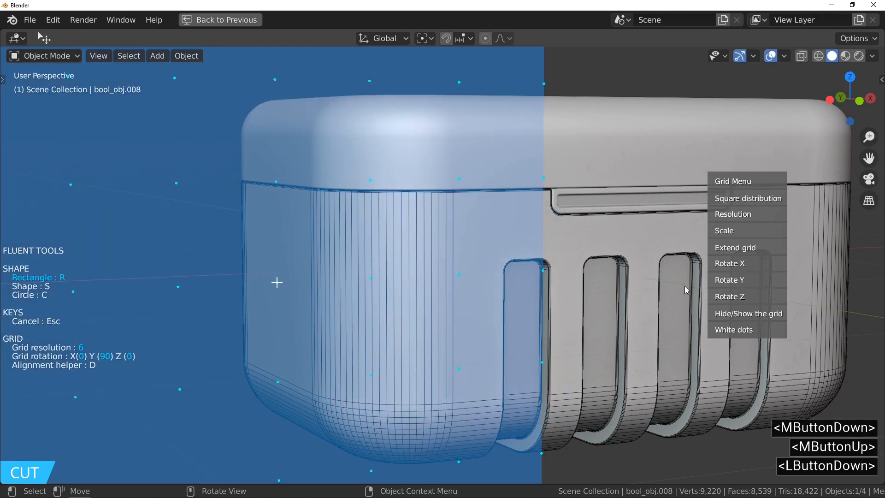
Step: Scale the drawing grid down around the body's side wall and set the grid resolution to 12
middle_click_drag(360, 222, 379, 218)
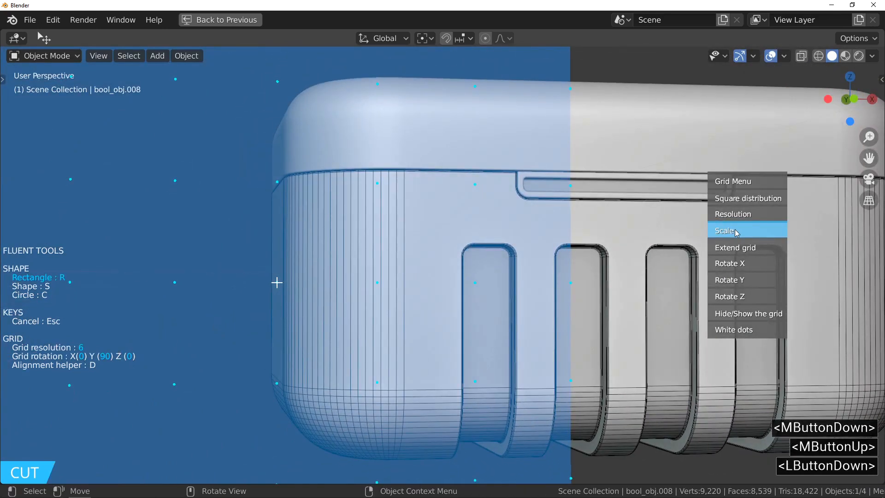
left_click_drag(736, 233, 700, 241)
mouse_move(313, 255)
middle_mouse_down()
mouse_move(302, 258)
mouse_move(311, 256)
middle_mouse_up()
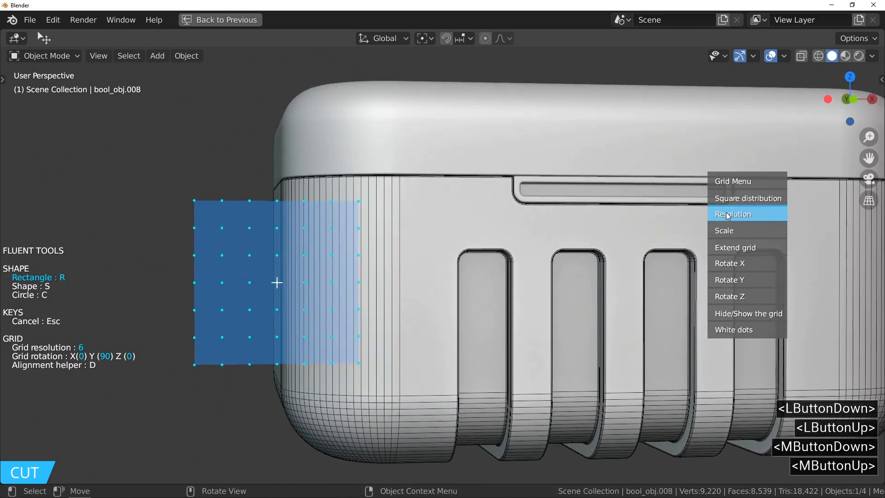
left_click_drag(728, 216, 785, 219)
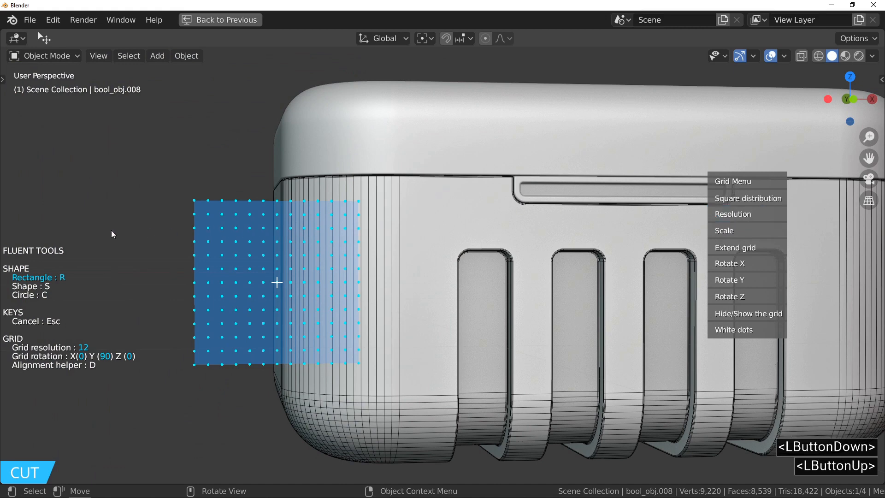
Step: Draw a four-point polygon with a slanted lower edge on the grid and cut it into the body's side wall about 0.49 thick
key("s")
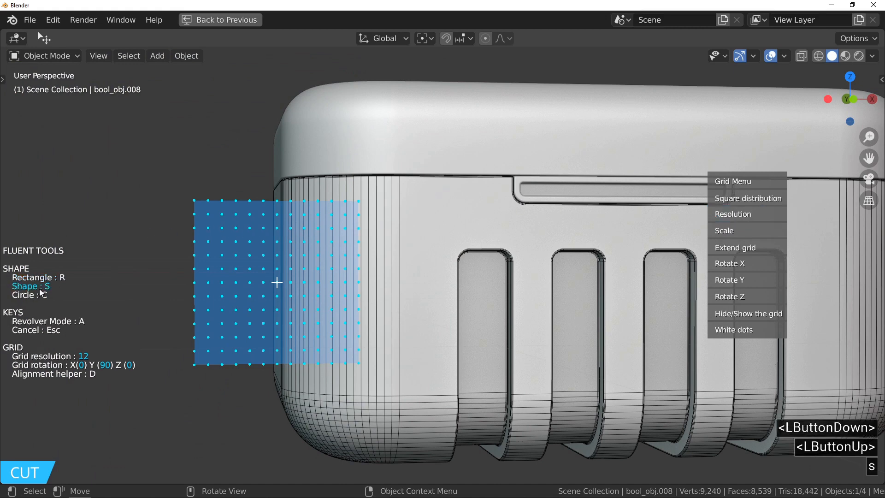
left_click(264, 228)
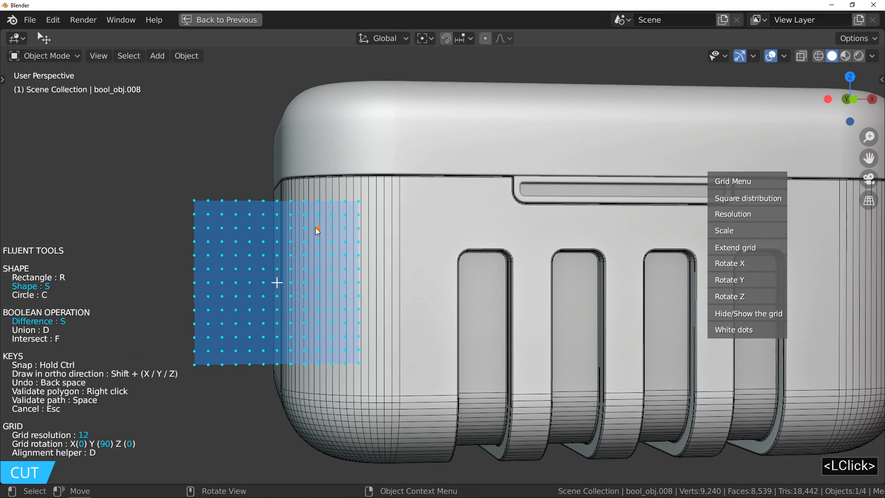
left_click(330, 306)
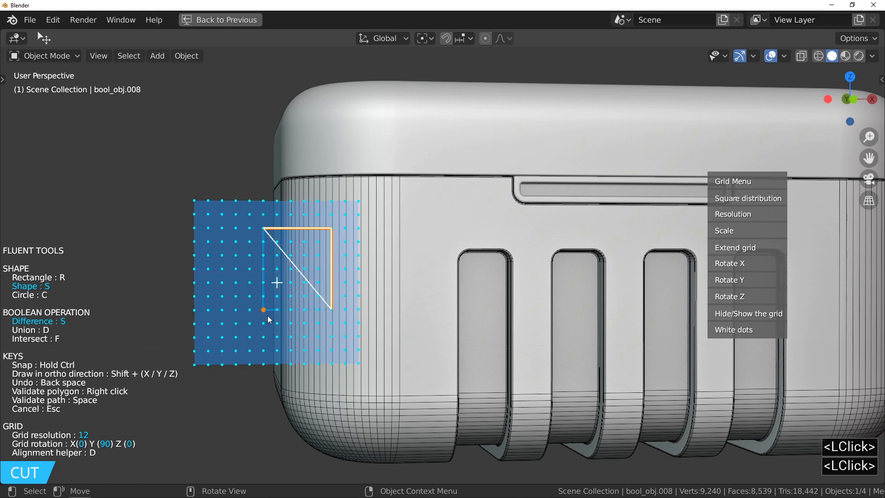
left_click(258, 340)
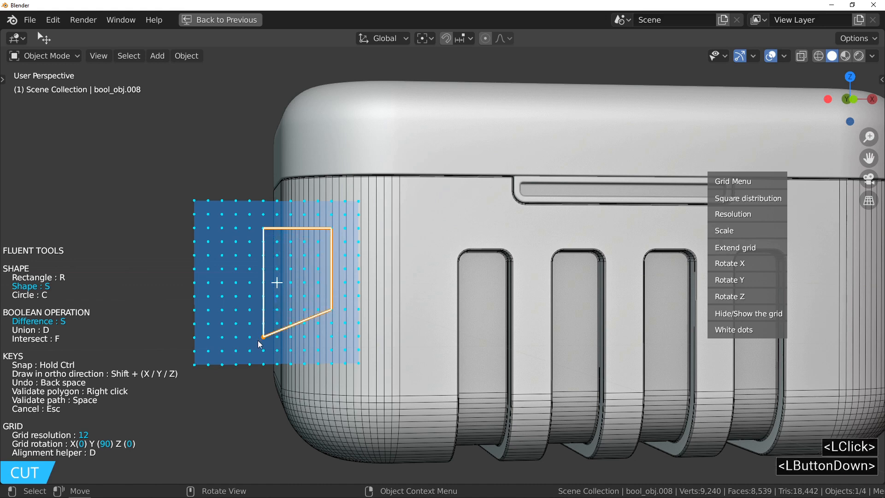
middle_click_drag(234, 316, 297, 295)
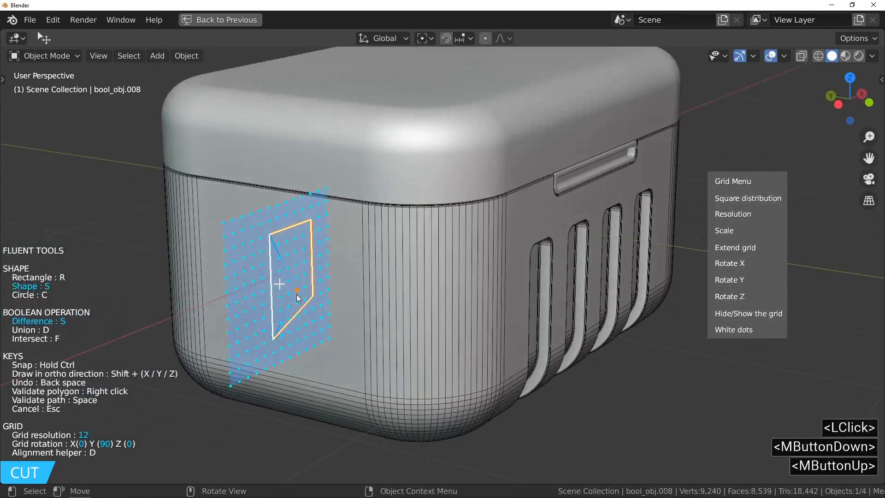
right_click(288, 279)
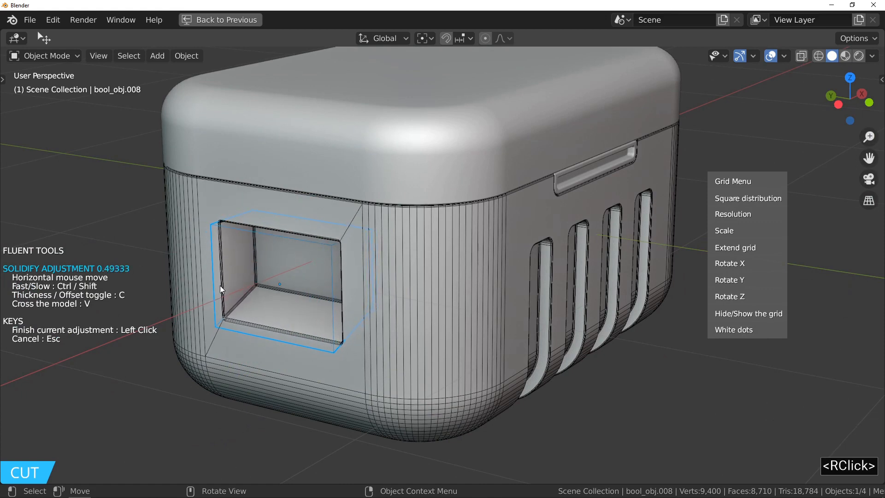
left_click(220, 286)
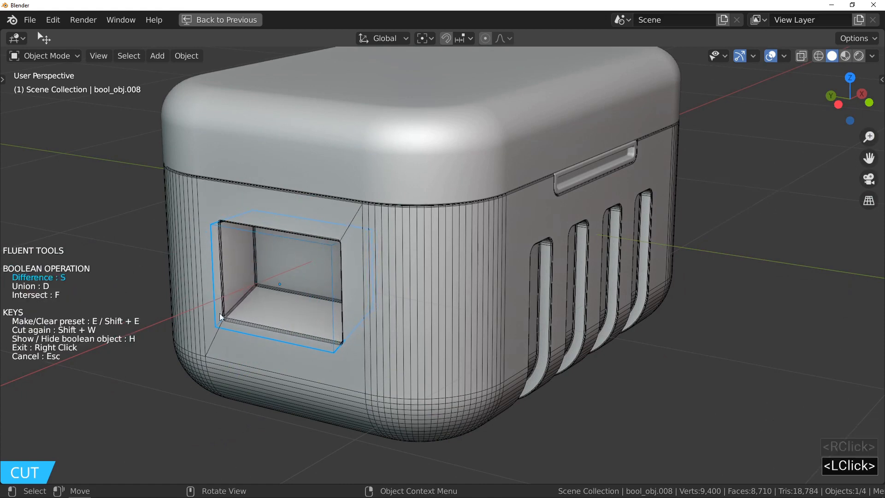
Step: Mirror the side recess cut along X to the opposite side of the lower body
left_click(265, 287)
left_click_drag(264, 286, 328, 274)
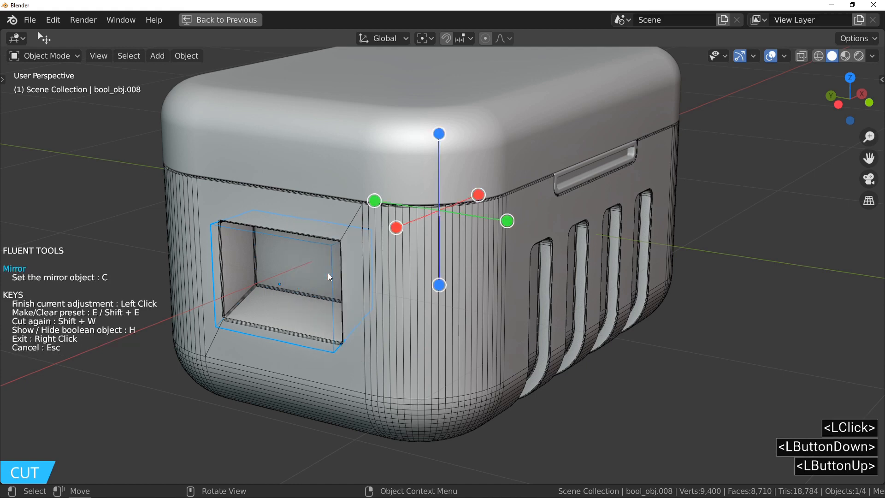
left_click(479, 196)
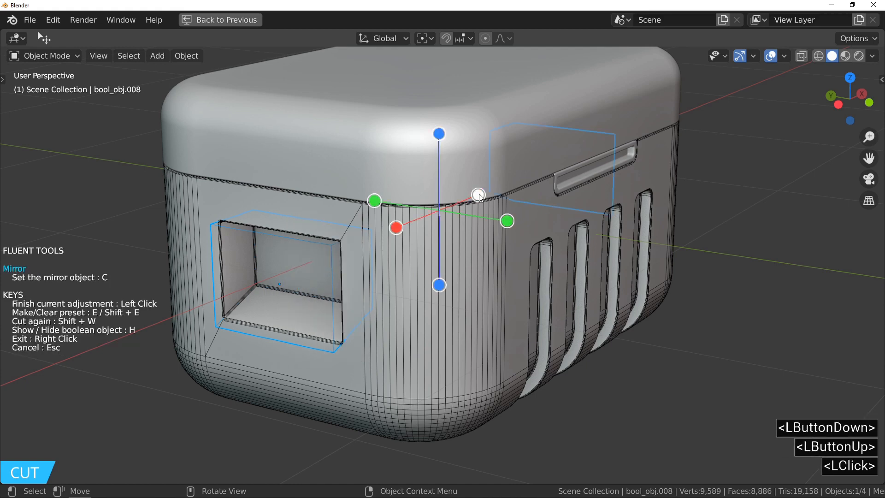
left_click(517, 293)
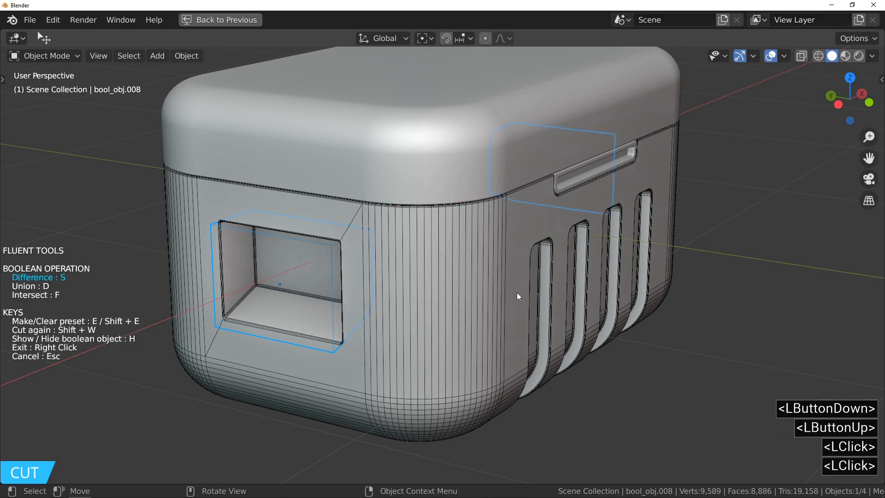
Step: In Edit Mode, move the recess cutter's inner vertical edge along X towards the outer wall to make the recess shallower
middle_click_drag(306, 272, 222, 200)
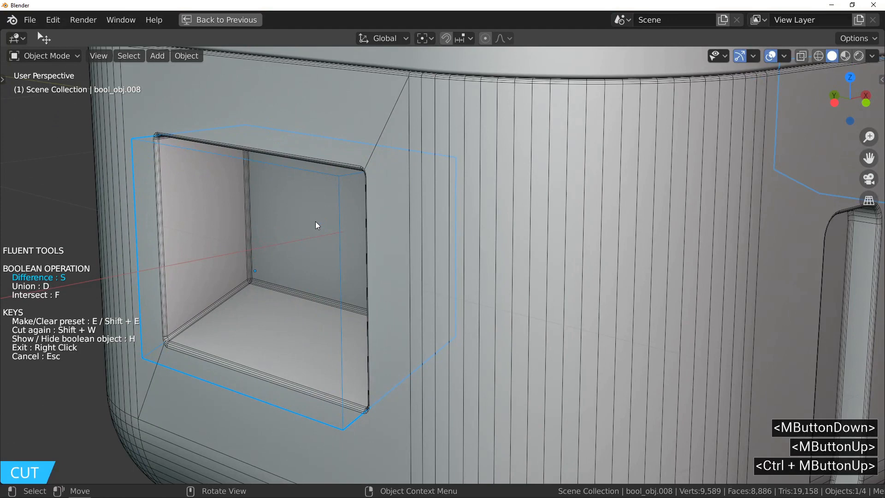
key("Tab")
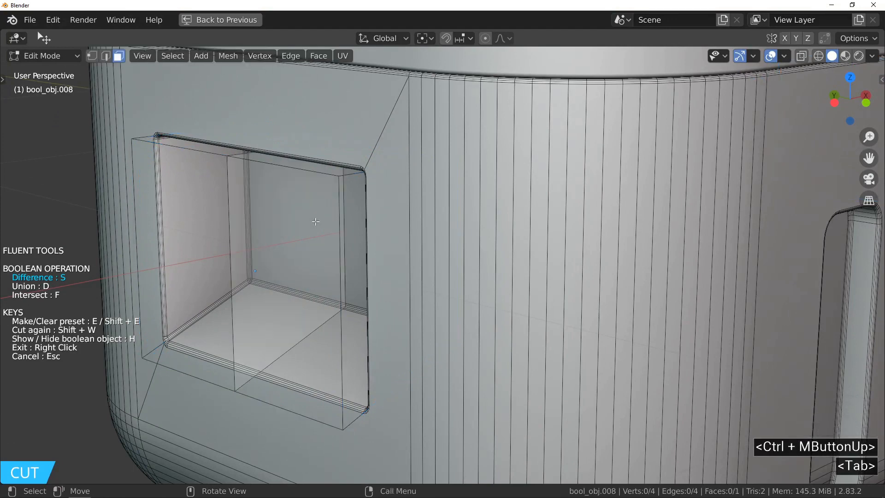
left_click(106, 56)
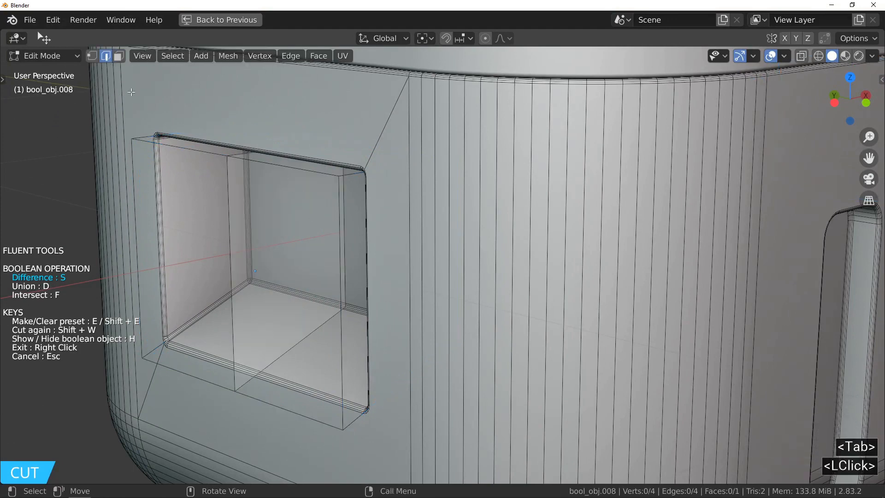
left_click(344, 225)
key("g")
key("x")
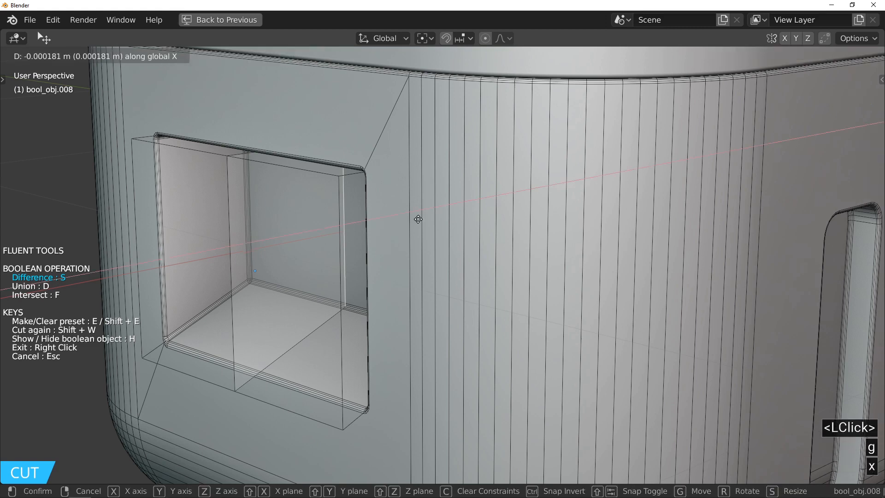
left_click(396, 228)
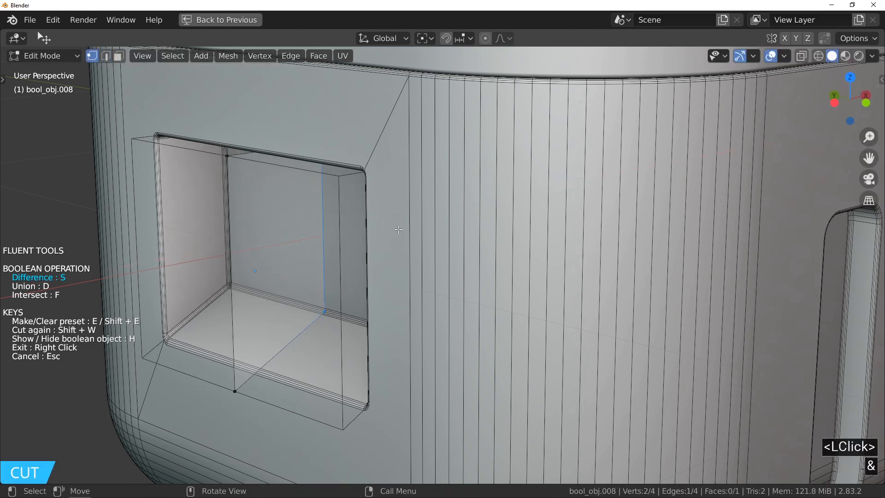
Step: Lower the cutter's outer bottom vertex along Z to steepen the recess floor, then leave Edit Mode and finish the cut
left_click(236, 386)
key("g")
key("z")
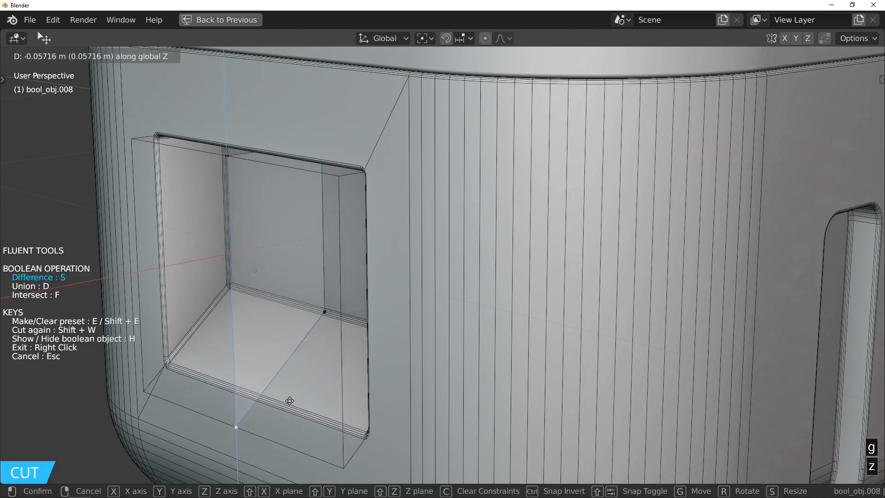
left_click(245, 302)
key("Tab")
middle_click_drag(228, 237, 234, 278, "ctrl")
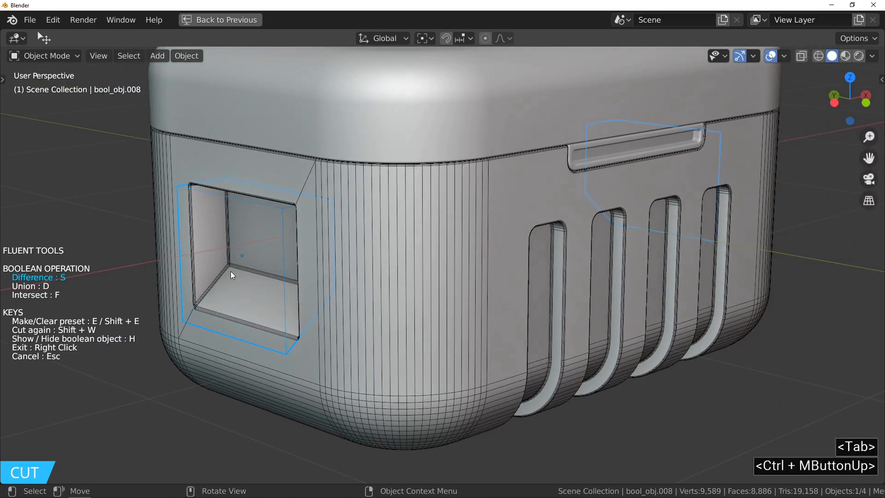
right_click(231, 271)
Step: Start a Fluent Slice on the lower body with the drawing grid placed on the recess's inner side wall
left_click(238, 256)
left_click(223, 244)
middle_click_drag(223, 244, 200, 184, "ctrl")
key("f")
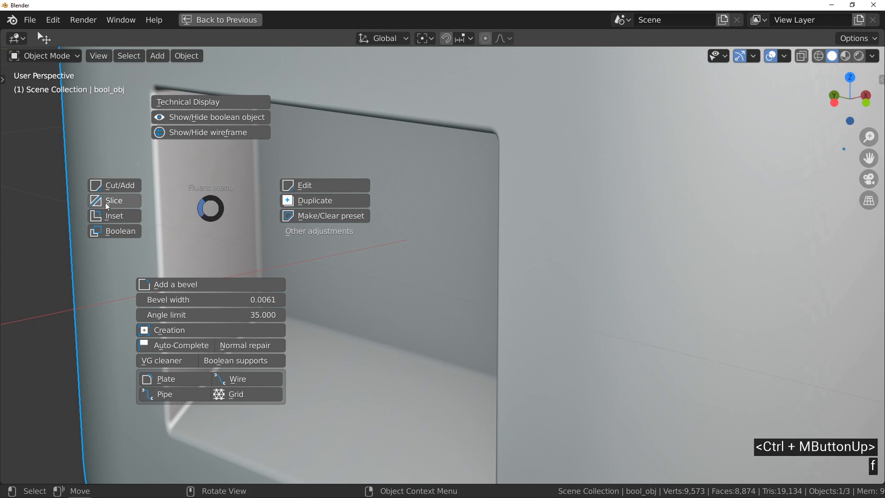
left_click(125, 203)
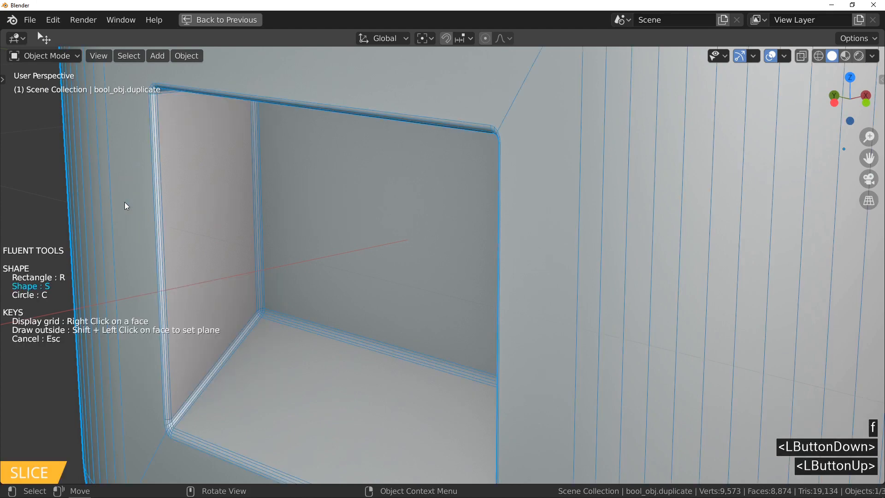
right_click(206, 223)
middle_click_drag(203, 216, 190, 397, "ctrl")
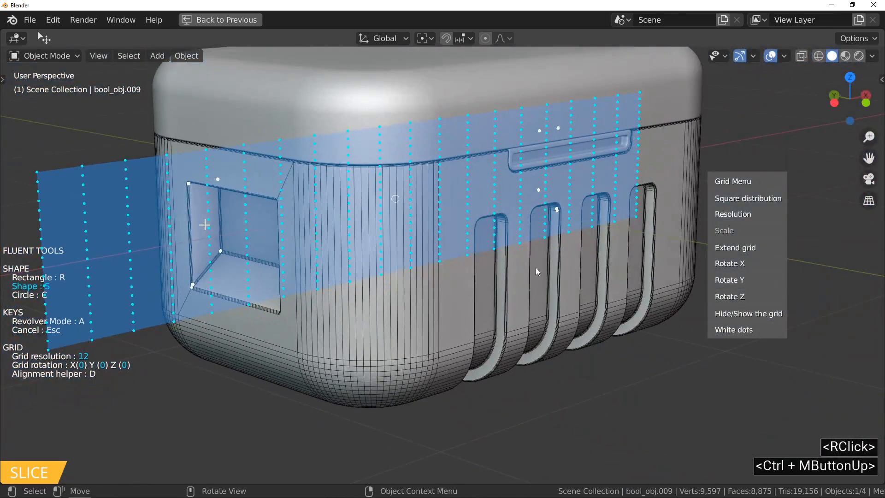
middle_click_drag(536, 268, 457, 252)
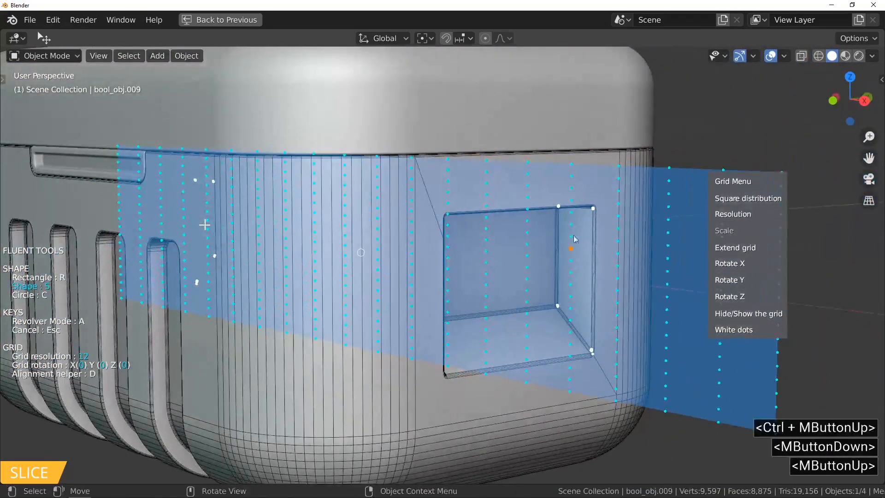
middle_click_drag(195, 243, 292, 256)
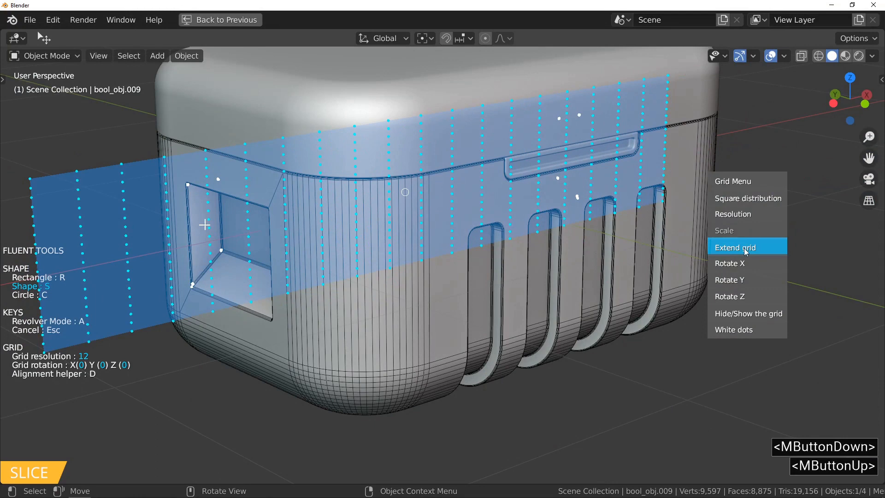
Step: Use Extend grid to fit the drawing grid around the recess's side wall and set the grid resolution to 12
left_click(767, 247)
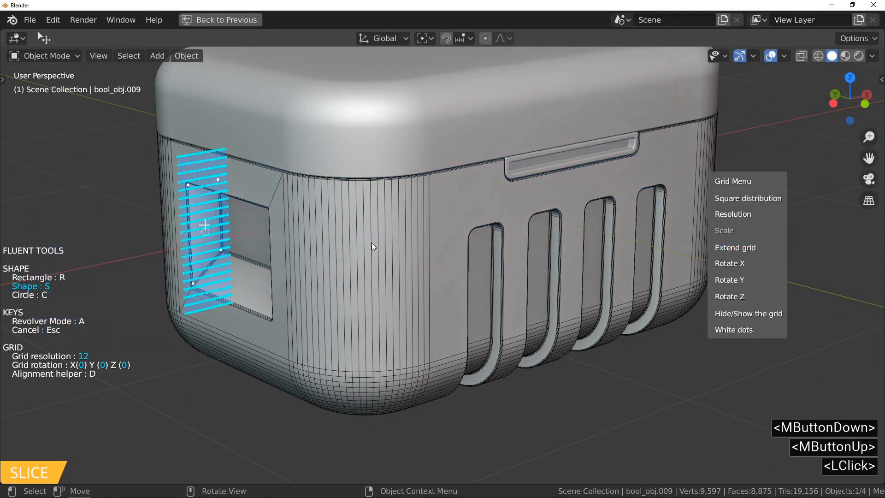
middle_click_drag(214, 230, 194, 163, "ctrl")
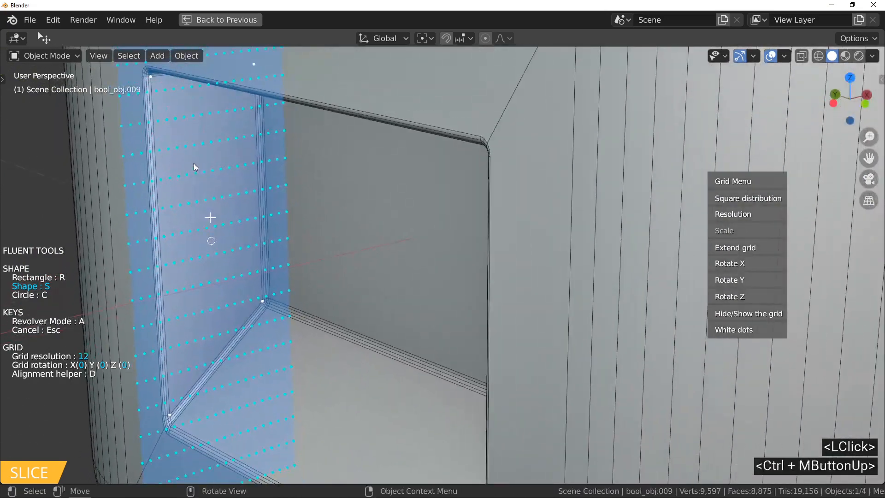
left_click(739, 214)
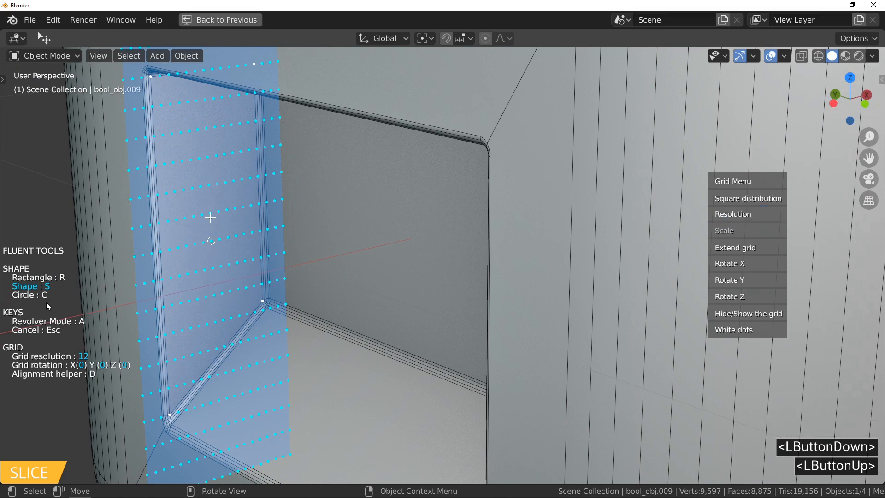
Step: Slice a circle centred on the recess's inner side wall and accept its radius and thickness
key("c")
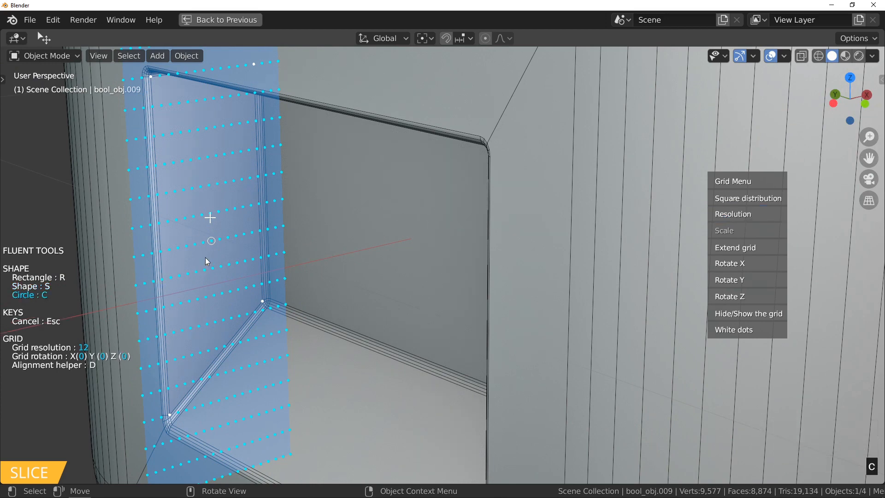
left_click(213, 242)
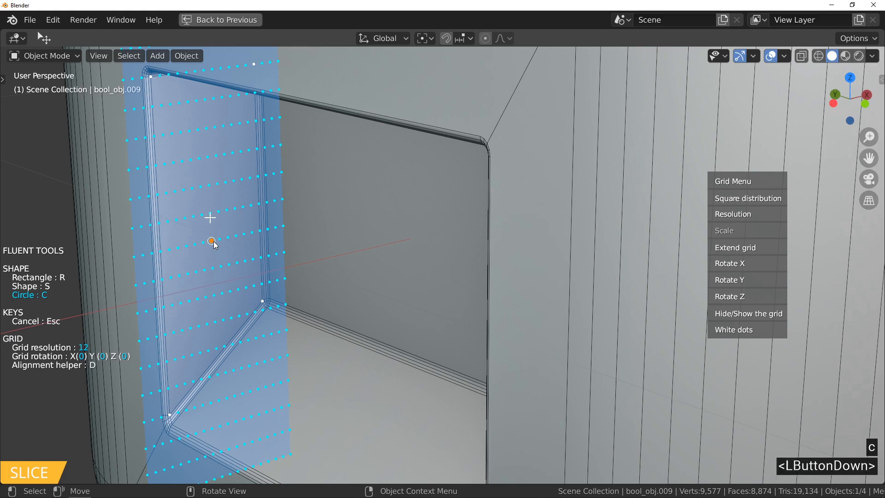
left_click(179, 248)
left_click(171, 246)
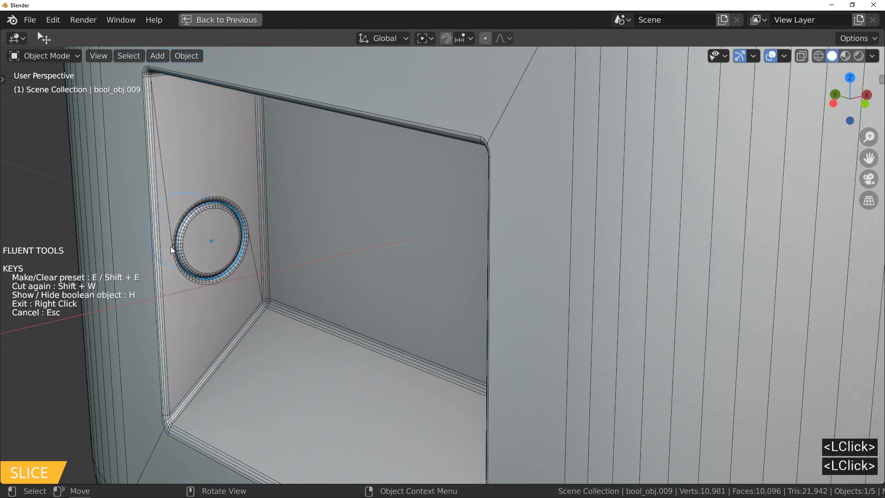
Step: Mirror the circular slice along Y and X to the remaining recess side walls and finish the operation
left_click(177, 243)
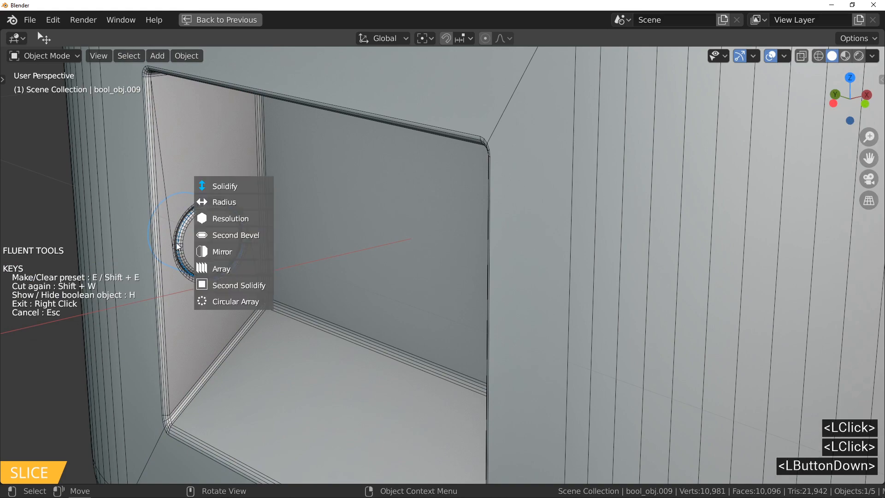
left_click_drag(177, 246, 223, 252)
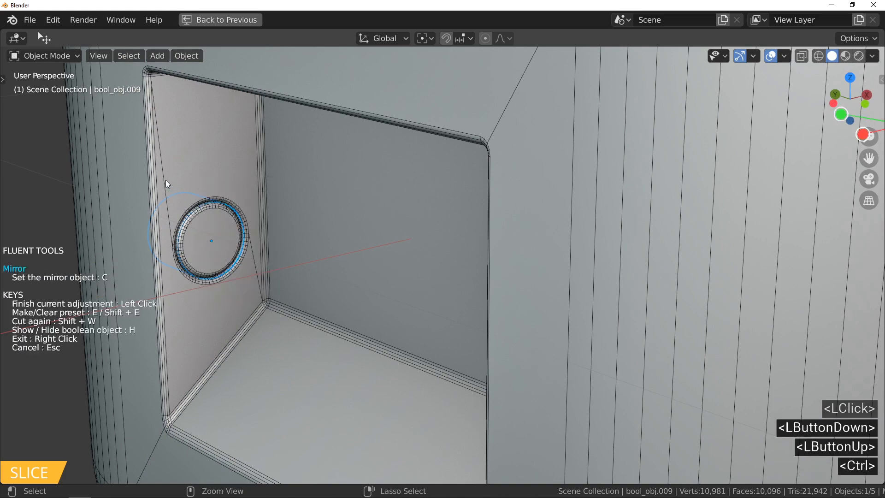
middle_click_drag(165, 180, 305, 252, "ctrl")
left_click(486, 168)
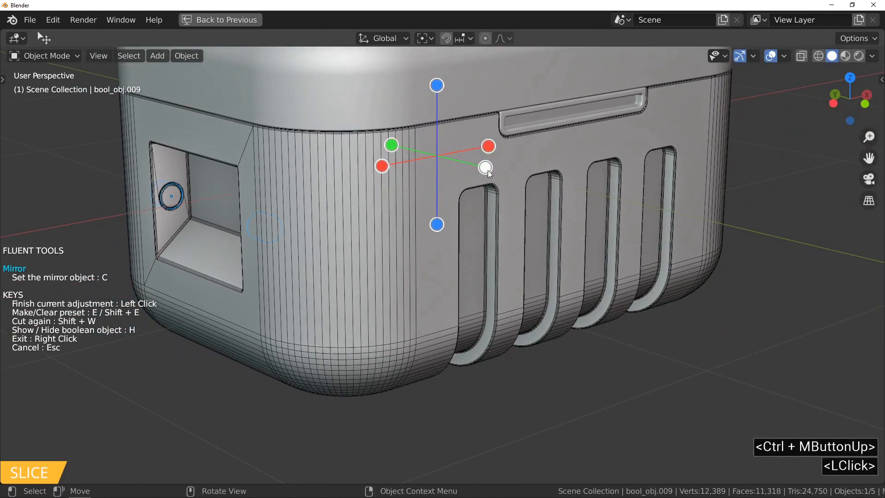
left_click(490, 146)
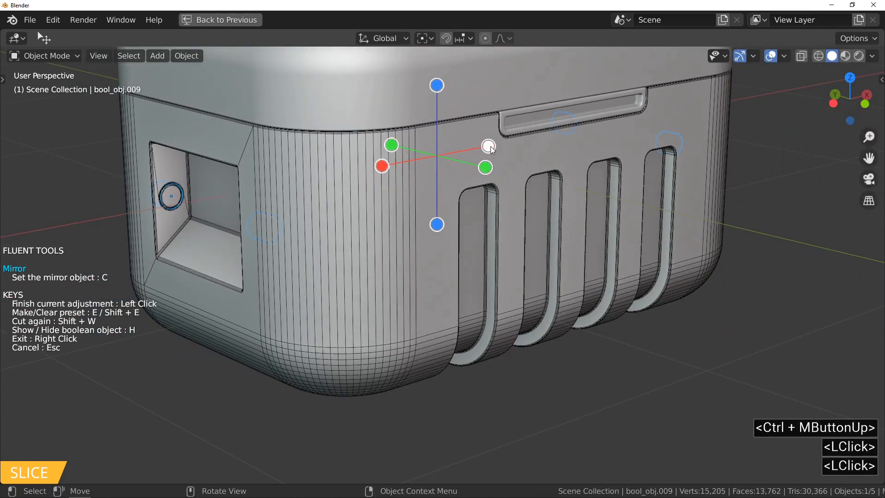
left_click(223, 197)
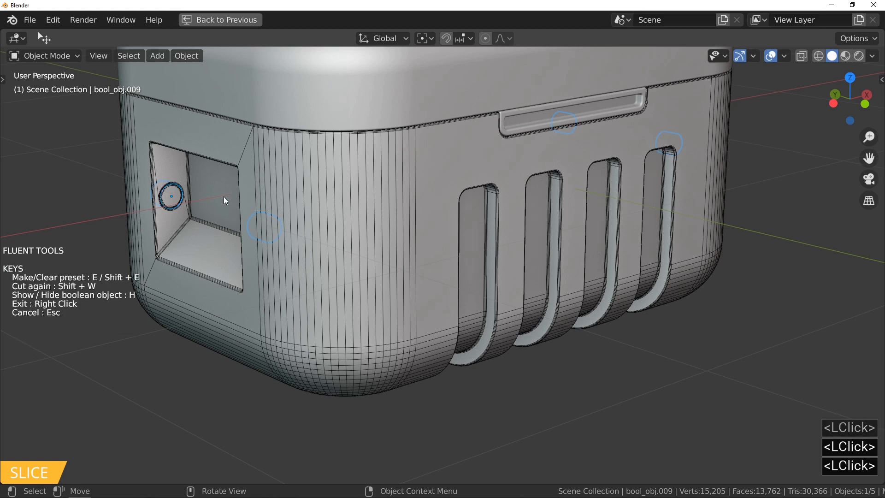
right_click(170, 198)
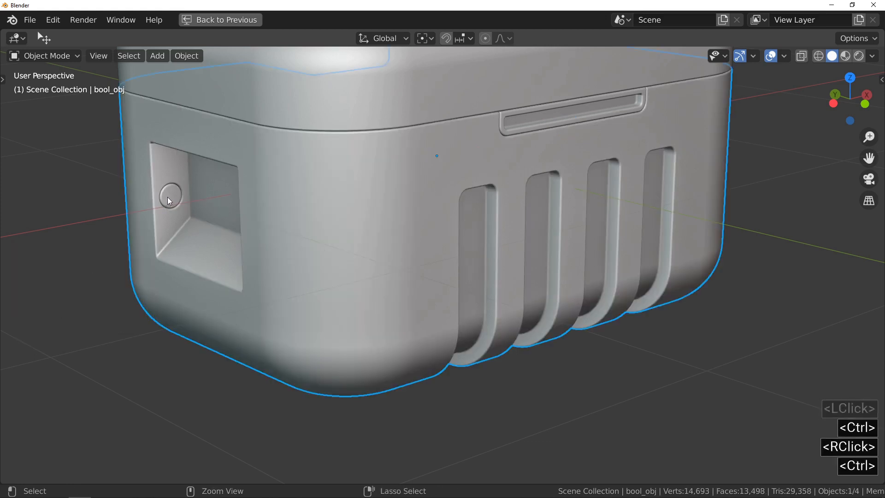
Step: Display the lower body's wireframe to inspect the bevel around the circular slice on the recess's side wall
middle_click_drag(168, 197, 150, 136, "ctrl")
left_click(256, 162)
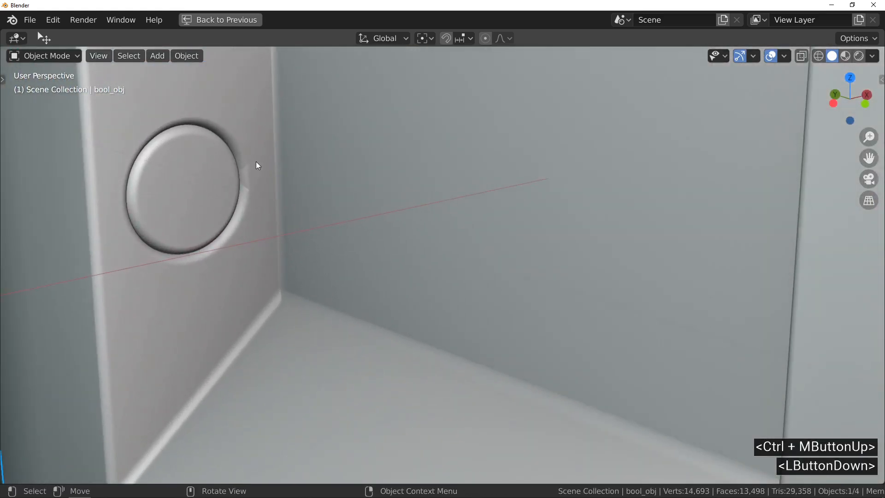
key("f")
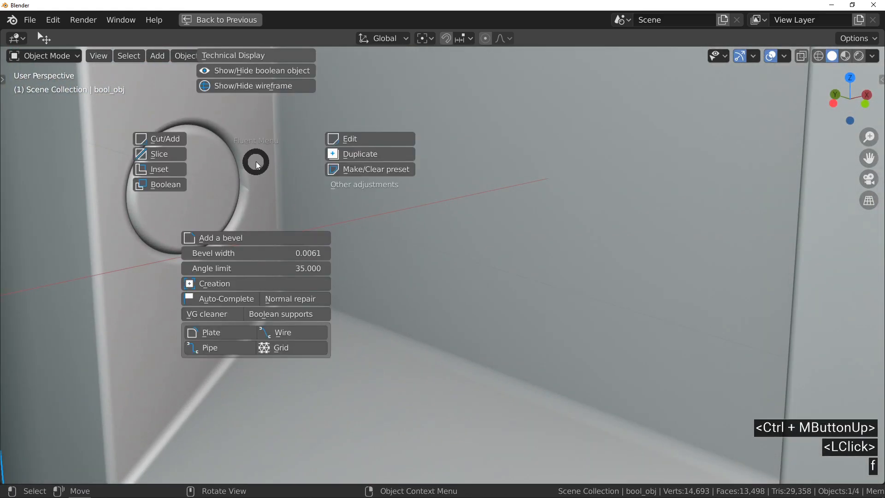
left_click(265, 88)
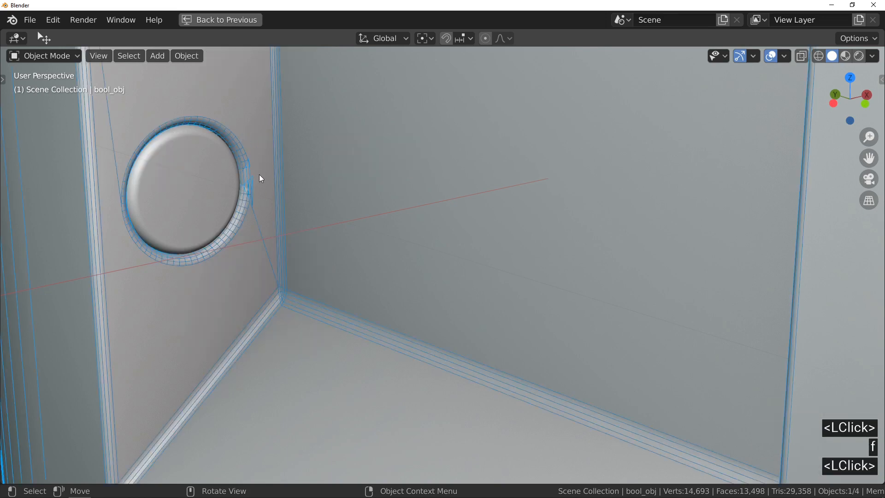
Step: Toggle Fluent's Loop Slide adjustment on and back off to refresh the lower body's bevel around the circle
key("f")
mouse_move(345, 200)
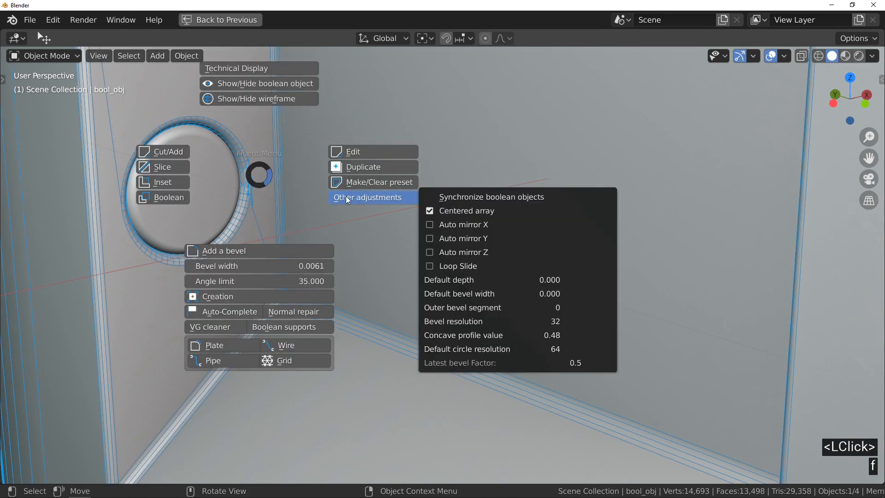
left_click(431, 265)
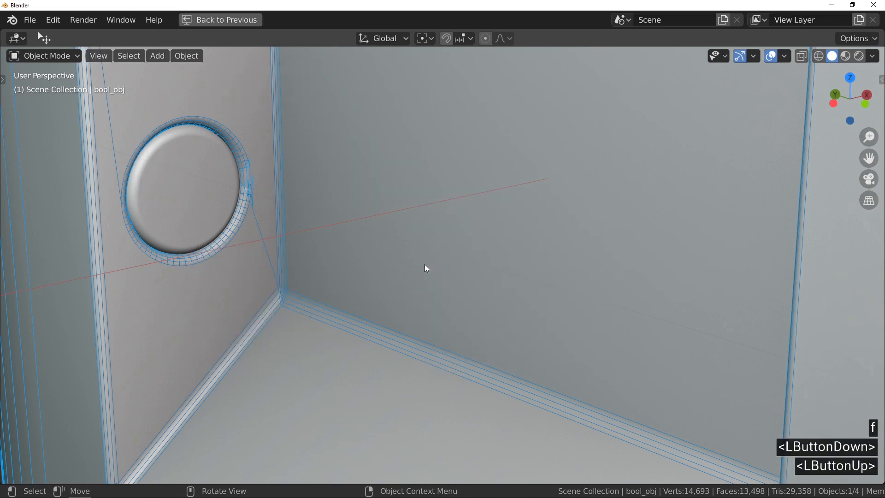
key("f")
mouse_move(532, 287)
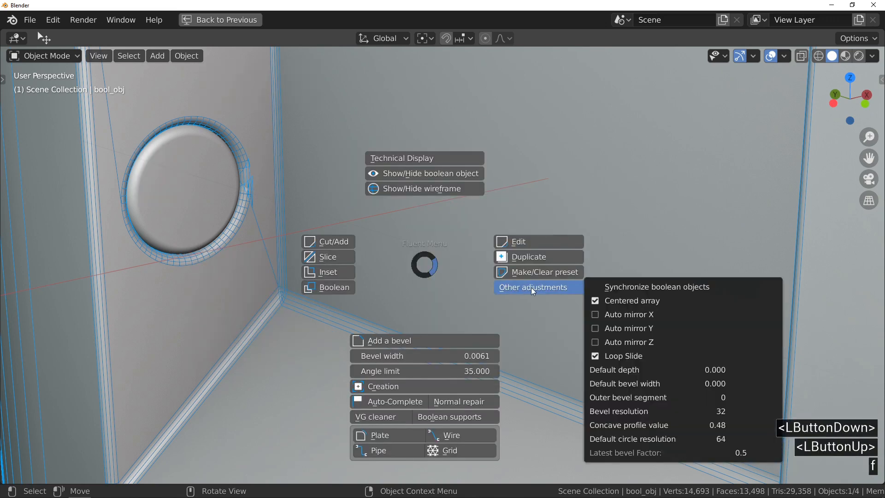
left_click(596, 355)
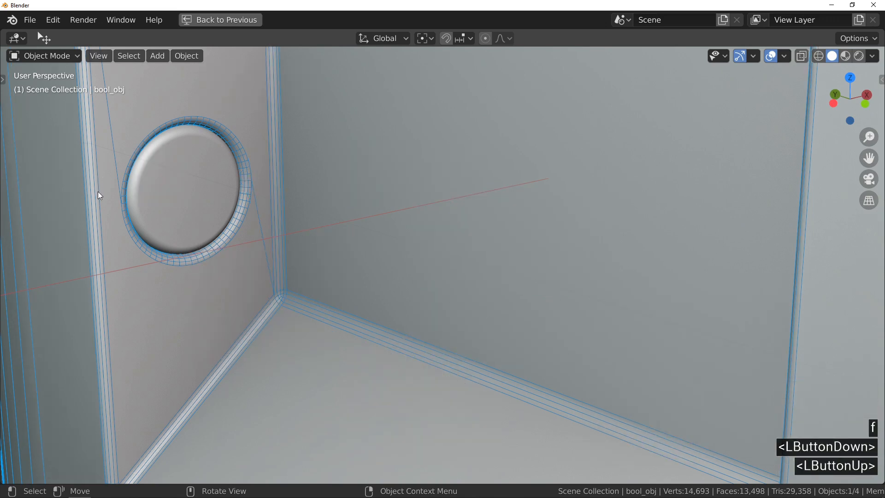
Step: Hide the lower body's wireframe display
middle_click_drag(186, 183, 190, 202, "ctrl")
key("f")
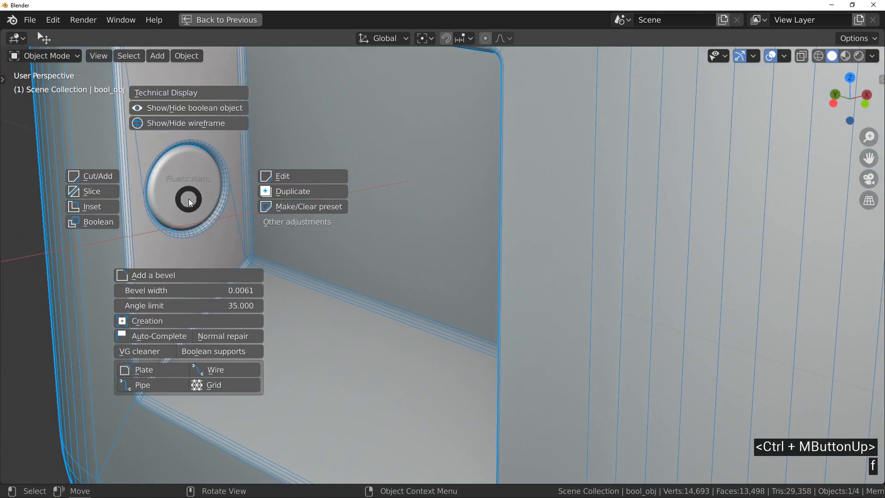
left_click(207, 124)
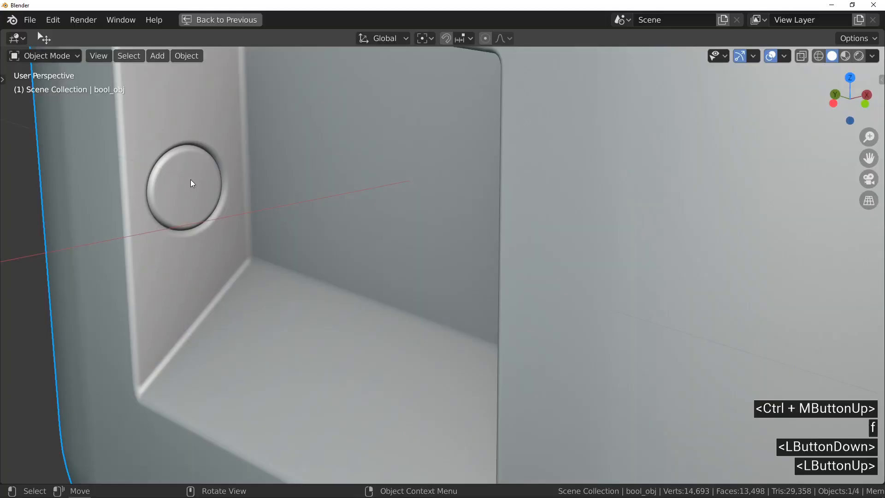
Step: Start a Fluent Cut on the round slice piece with an extended drawing grid on its face, at grid resolution 12
left_click(191, 180)
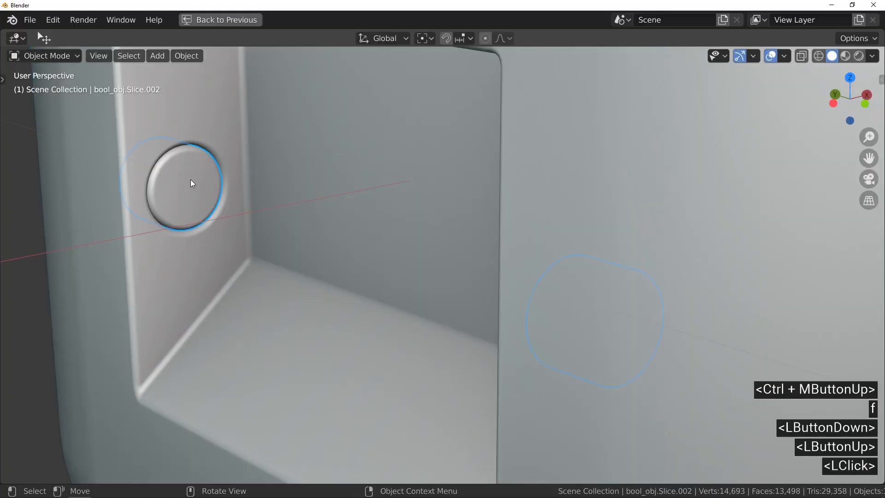
middle_click_drag(182, 184, 161, 146, "ctrl")
key("f")
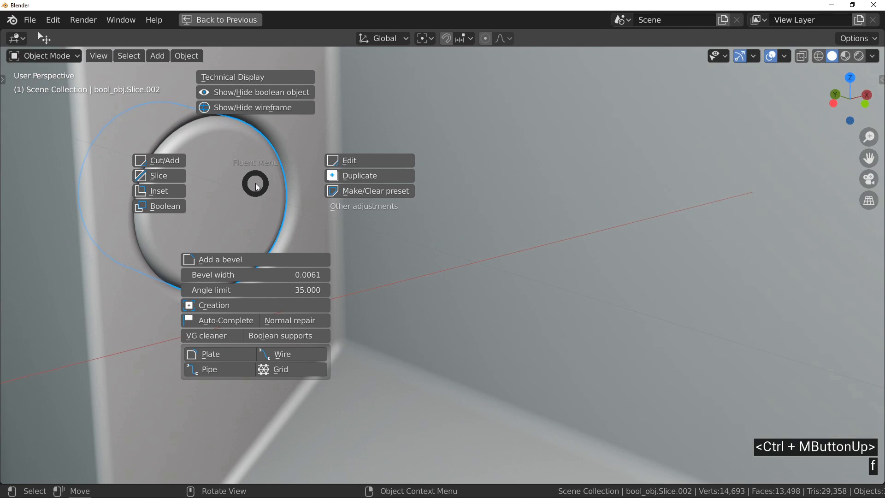
left_click(162, 160)
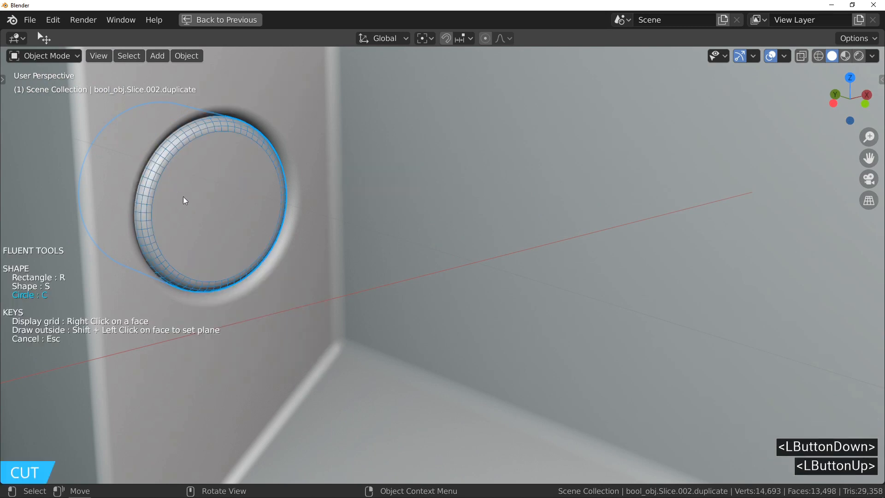
right_click(217, 194)
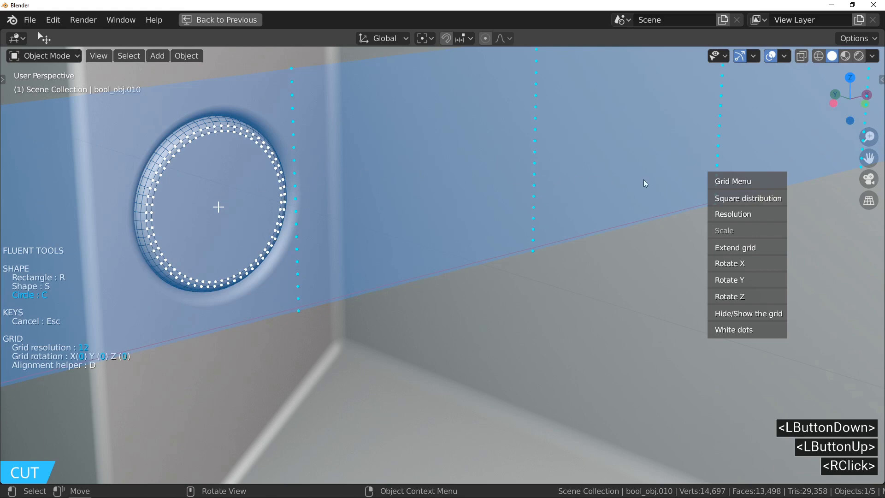
left_click(735, 250)
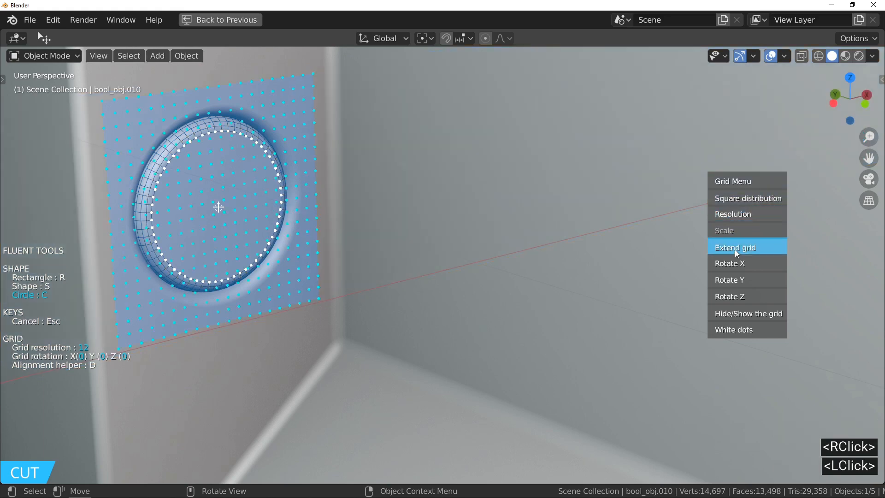
left_click(723, 217)
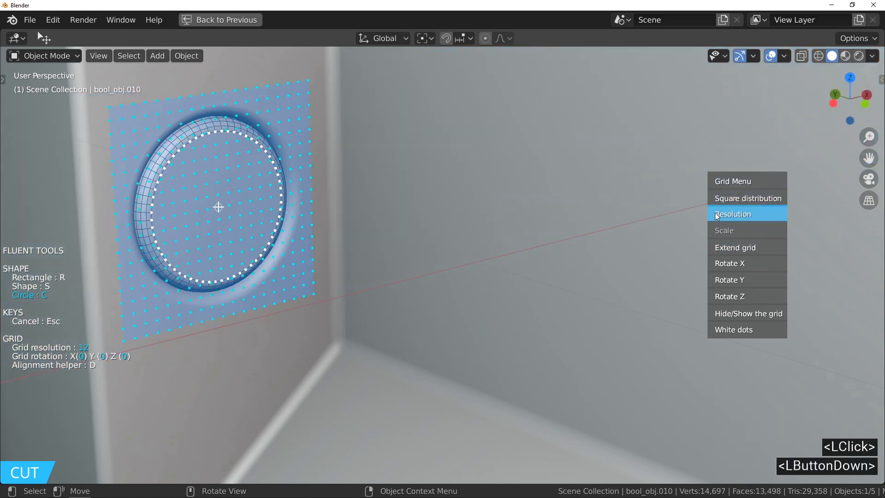
Step: Cut a centred circular hole slightly smaller than the round piece's face, with a thickness of about 0.02
left_click(218, 207)
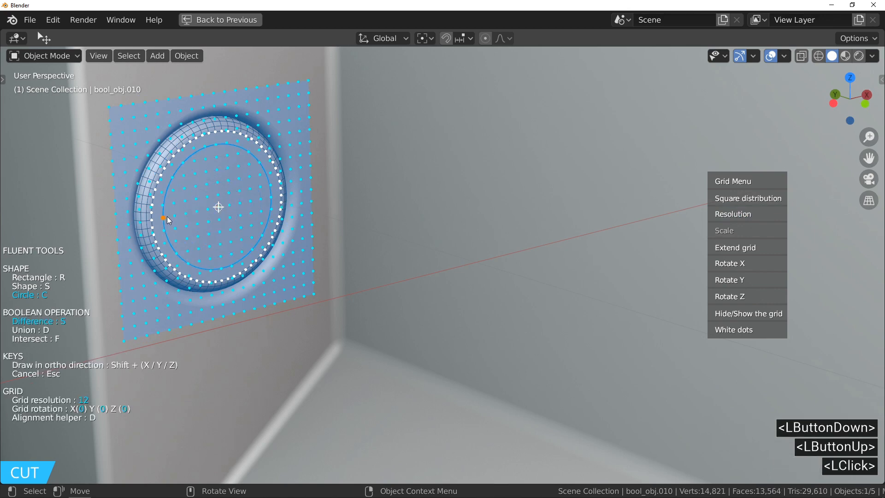
left_click(167, 216)
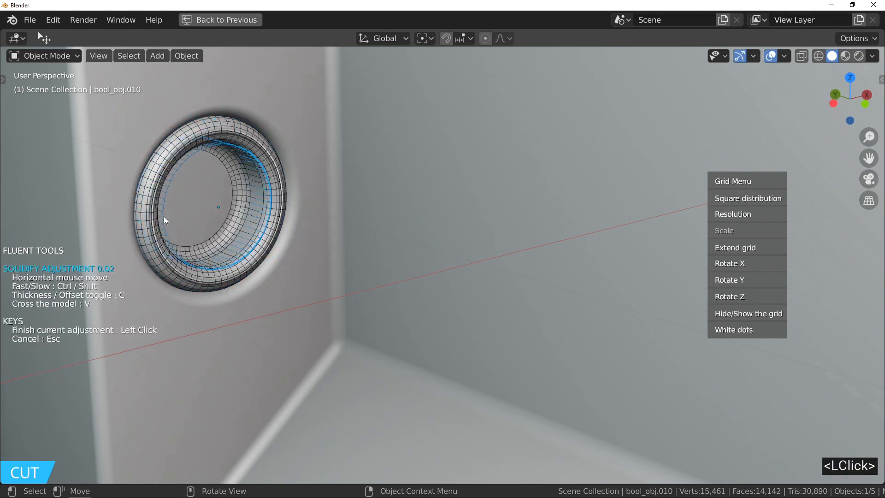
left_click(165, 217)
Step: Mirror the circular cut along Y and X to the other round pieces and finish the operation
middle_click_drag(104, 163, 158, 463, "ctrl")
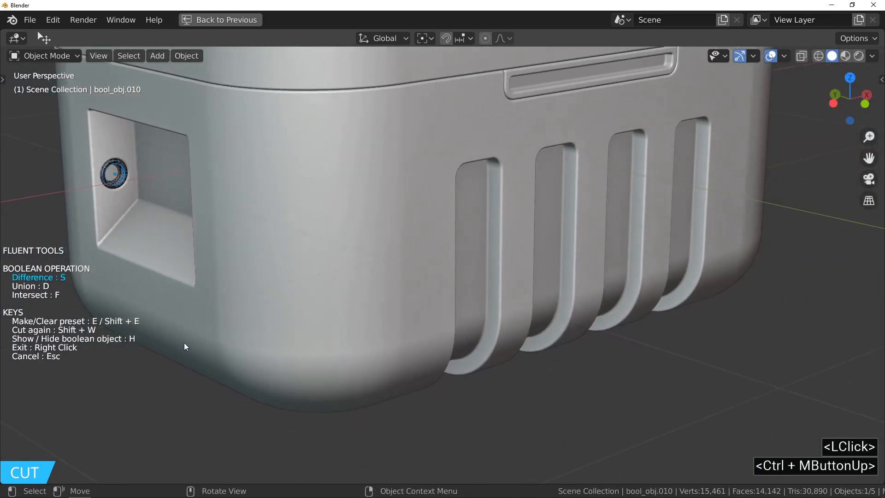
left_click(290, 263)
left_click_drag(290, 263, 353, 270)
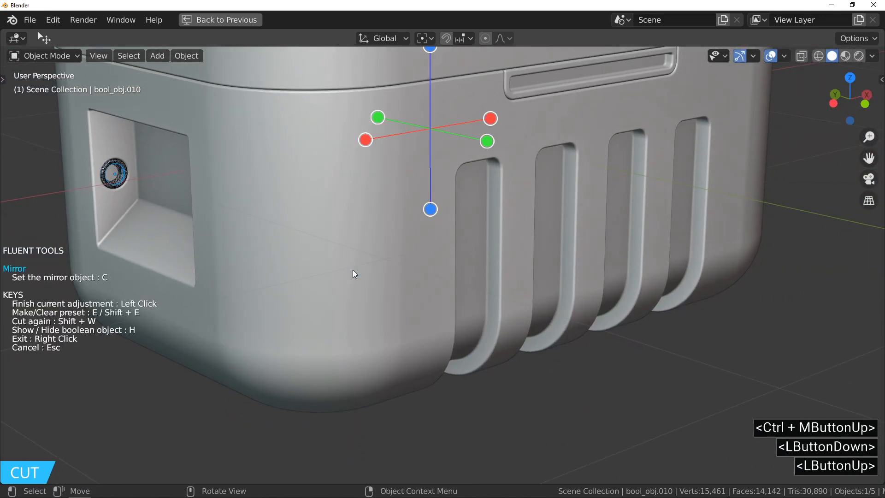
left_click(487, 141)
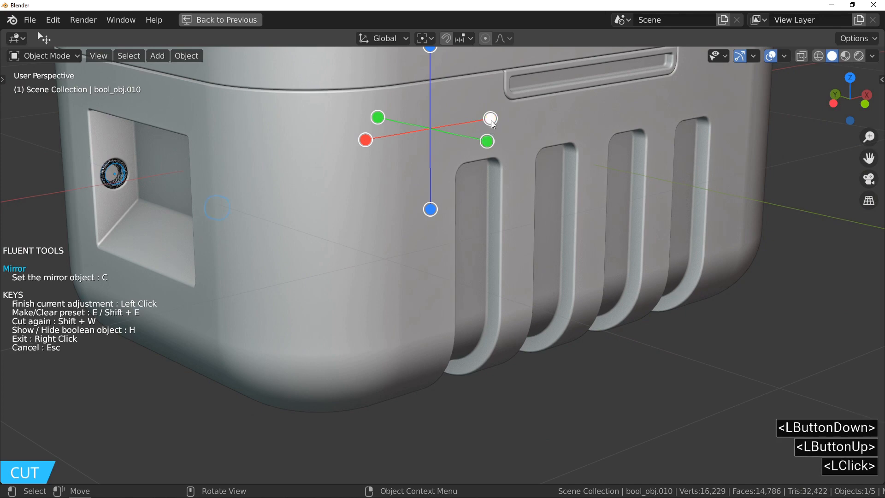
left_click(491, 119)
left_click(275, 189)
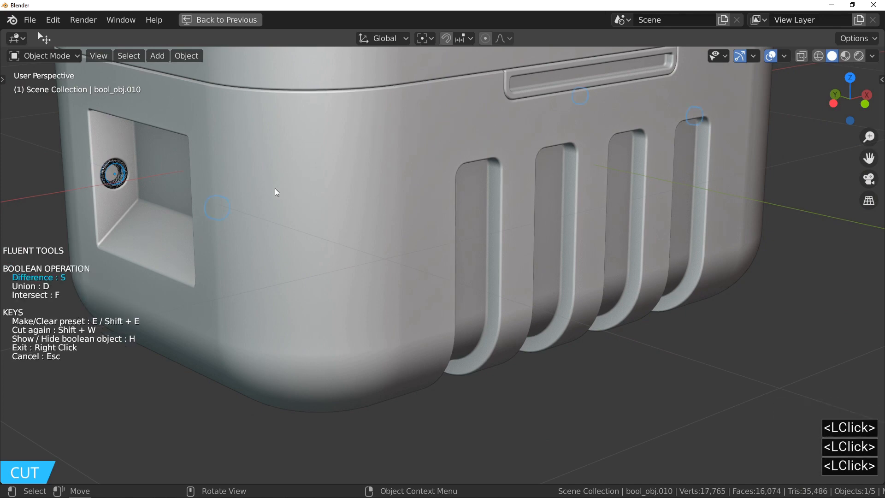
middle_click_drag(93, 171, 92, 117, "ctrl")
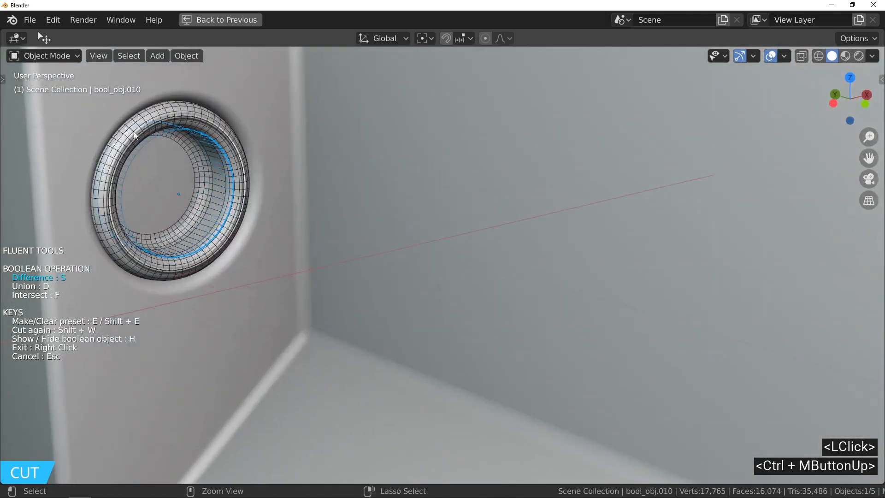
right_click(248, 178)
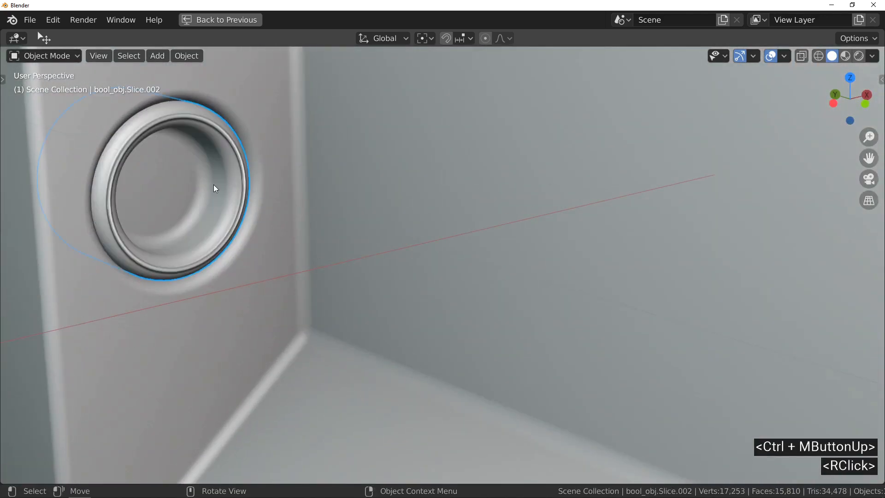
Step: Set the round slice piece's bevel width to 0.0029
key("f")
left_click(208, 275)
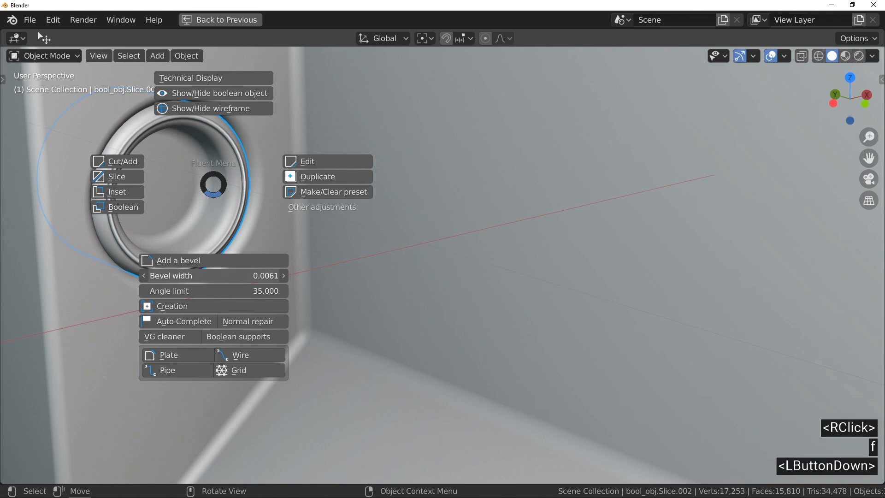
left_click_drag(209, 275, 183, 275)
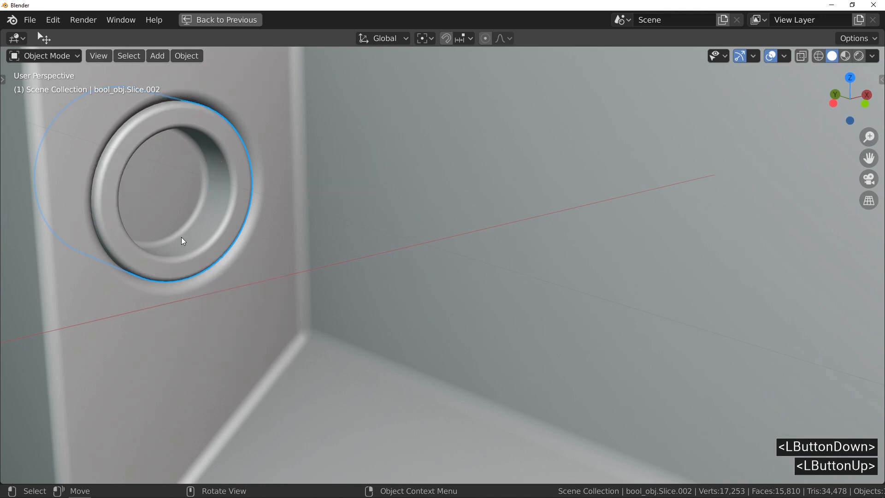
Step: Start a Fluent Creation with an extended drawing grid on the bottom of the round piece's hole, at grid resolution 12
key("f")
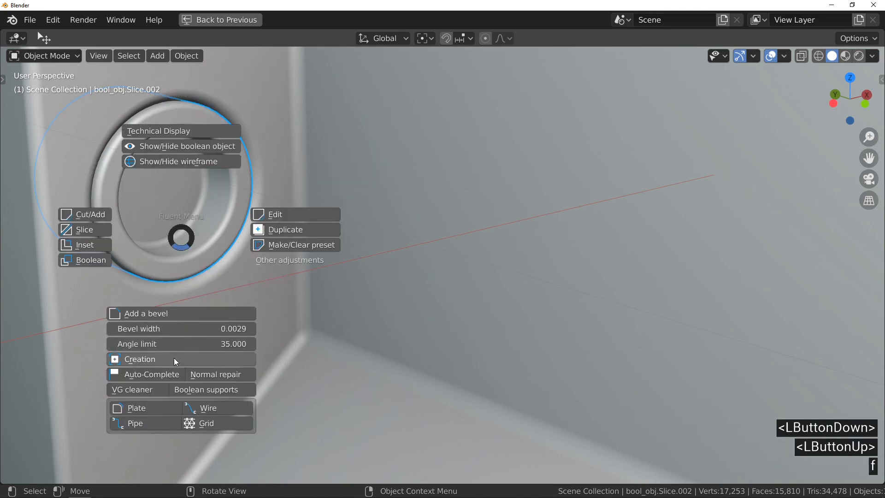
left_click(204, 359)
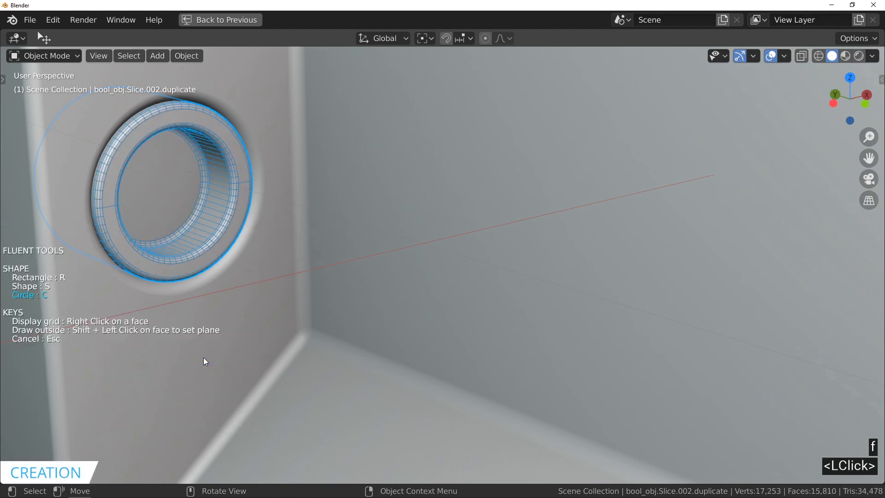
right_click(168, 194)
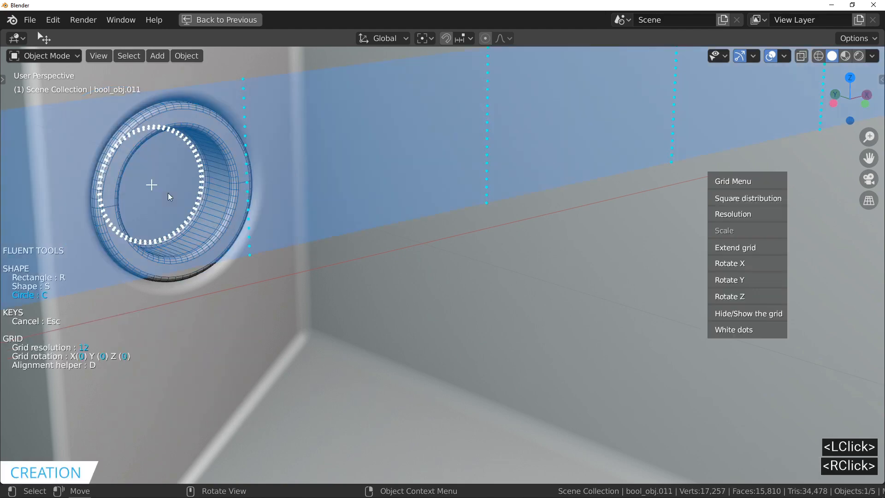
left_click(740, 248)
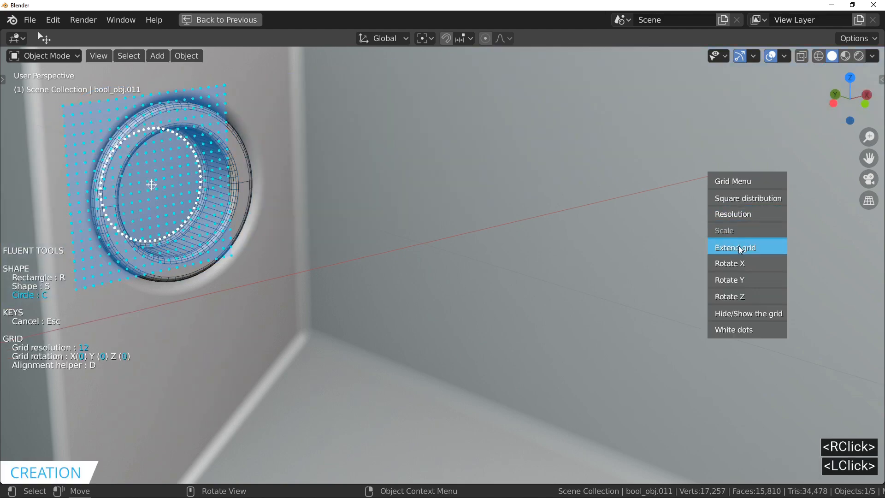
left_click(733, 215)
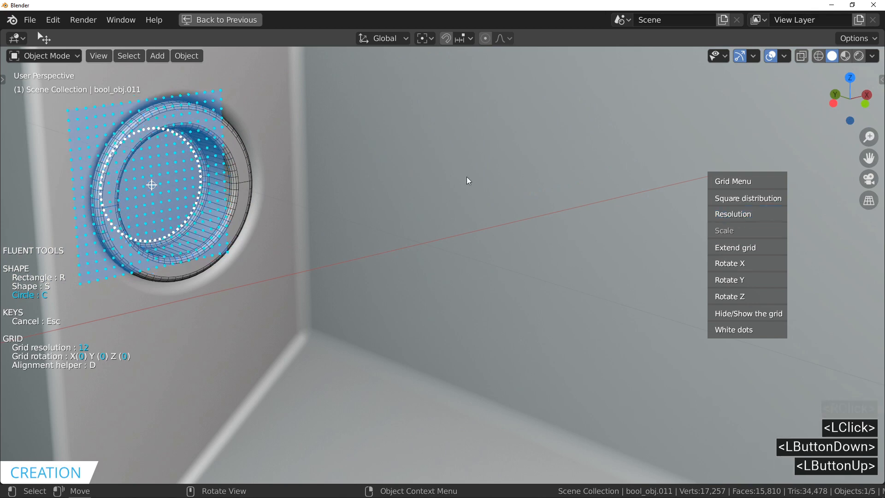
Step: Create a circle centred in the hole, matching its width, and extrude it into a long cylinder across the recess
left_click(153, 184)
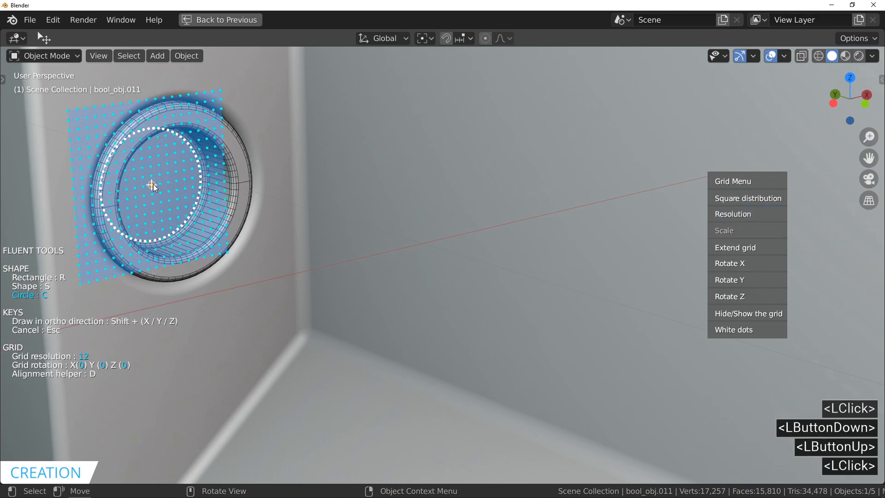
left_click(208, 176)
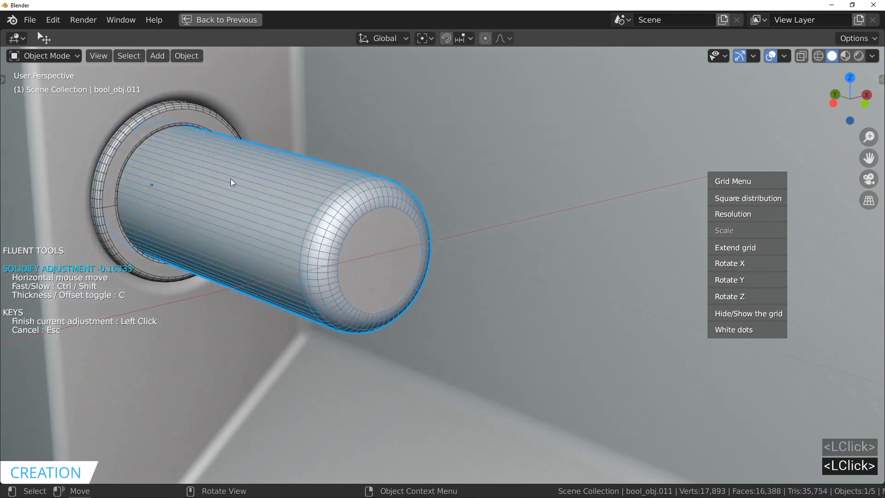
left_click(296, 188)
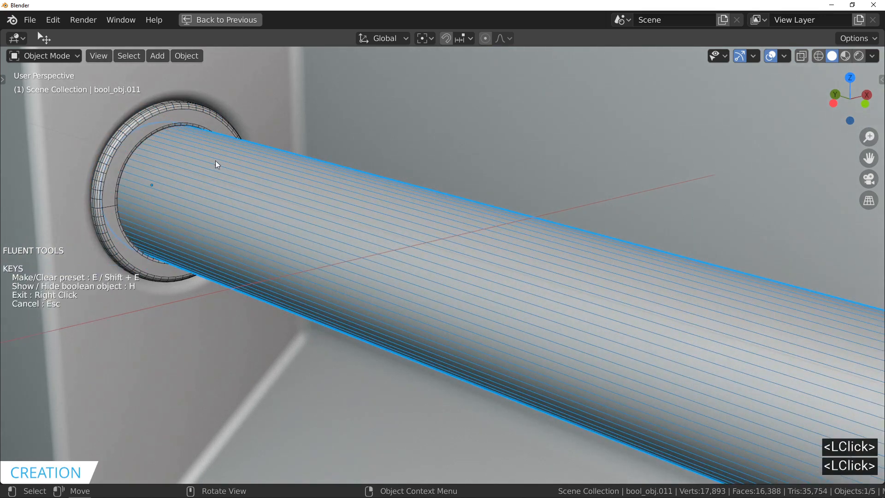
Step: Adjust the cylinder's solidify thickness so it spans the recess and ends just inside the opposite side wall
middle_click_drag(194, 156, 143, 187, "ctrl")
middle_click_drag(155, 208, 342, 276, "ctrl")
left_click(412, 251)
left_click(436, 218)
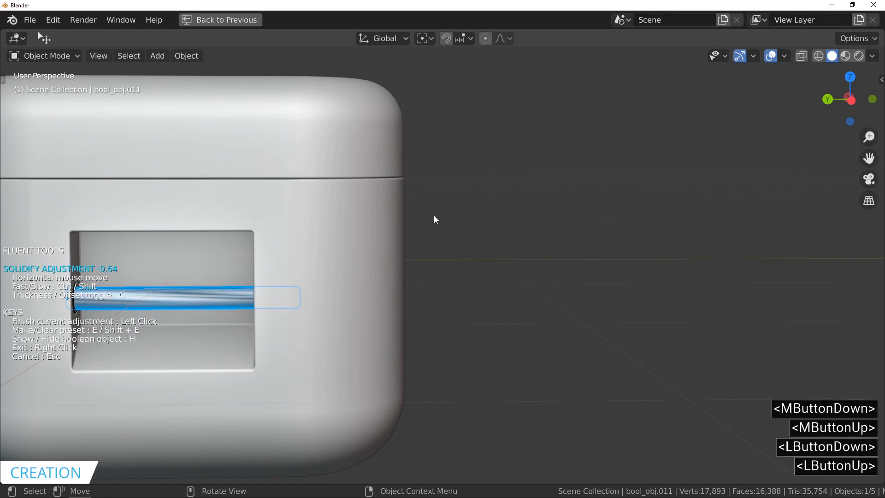
left_click(421, 223)
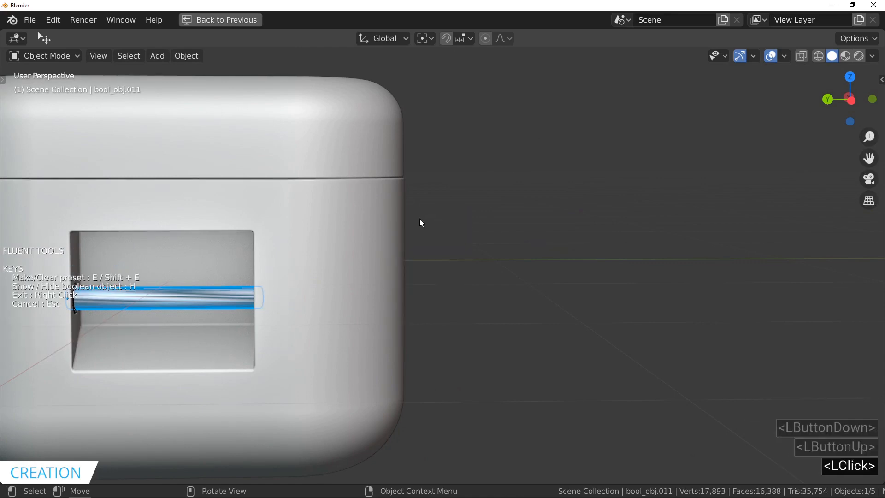
Step: Mirror the cylindrical handle bar across the X axis onto the opposite side of the box
middle_click_drag(391, 172, 277, 226)
middle_click_drag(277, 226, 267, 286, "ctrl")
left_click(267, 286)
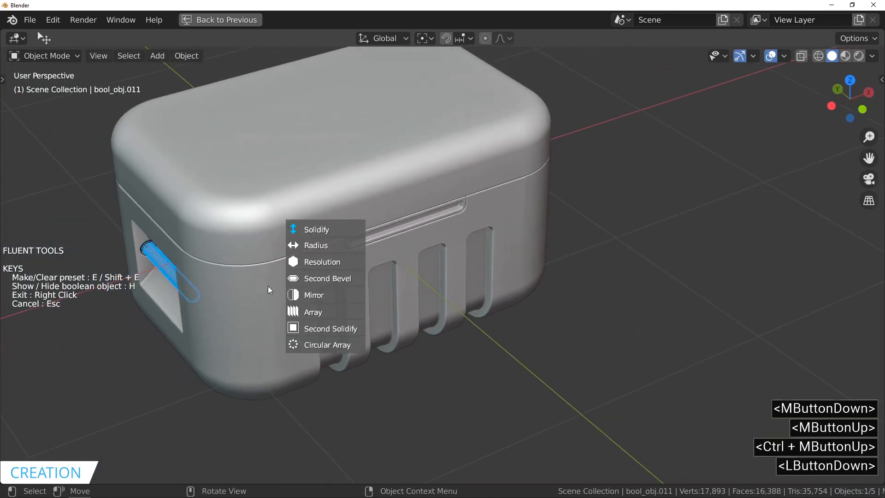
left_click(350, 294)
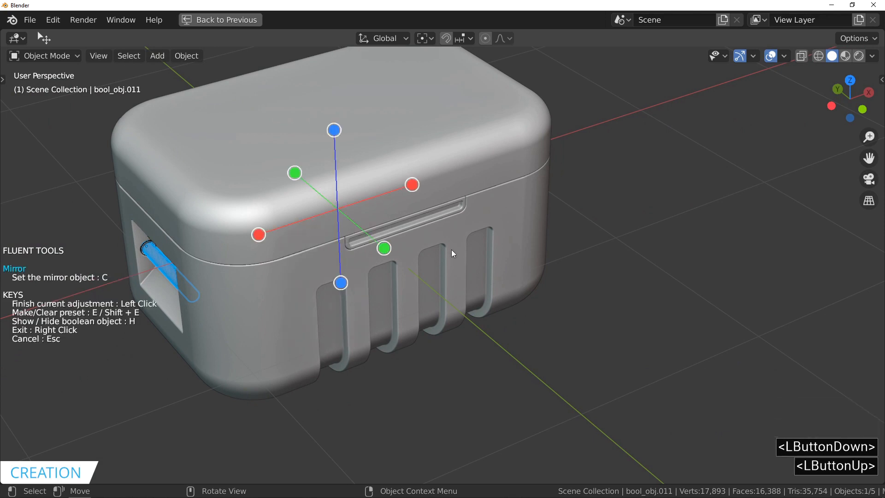
left_click(412, 185)
left_click(481, 231)
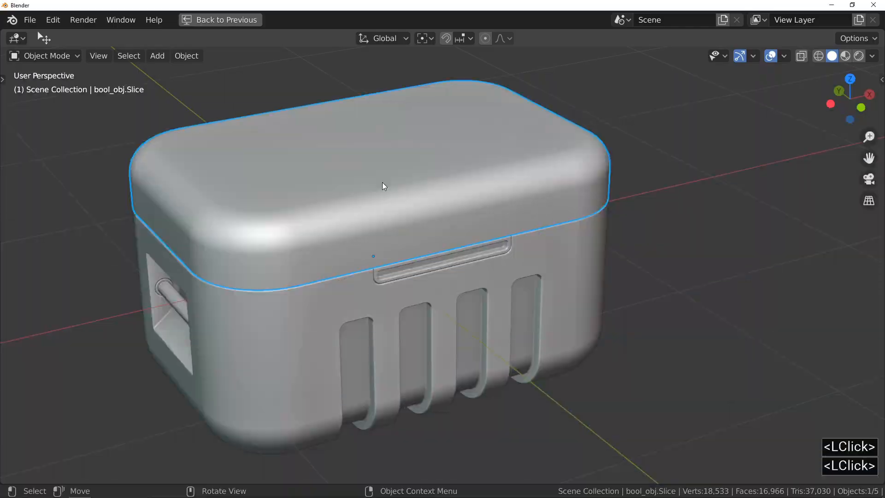
Step: Start a Fluent Slice on the lid with the rectangle shape and a drawing grid on its top face at resolution 12
middle_click_drag(300, 173, 350, 175)
key("f")
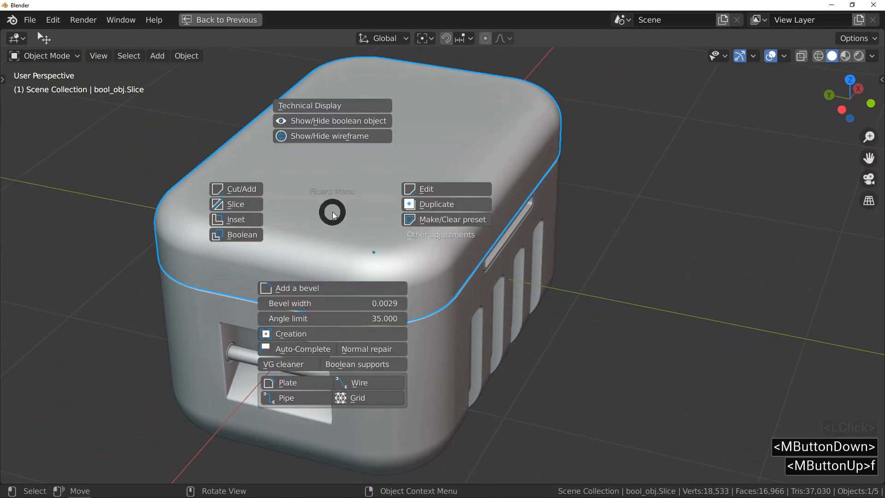
left_click(258, 208)
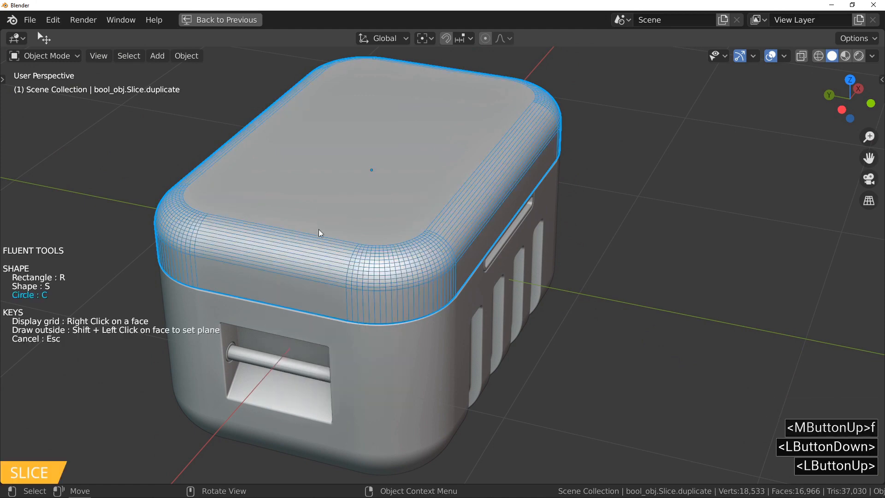
right_click(331, 206)
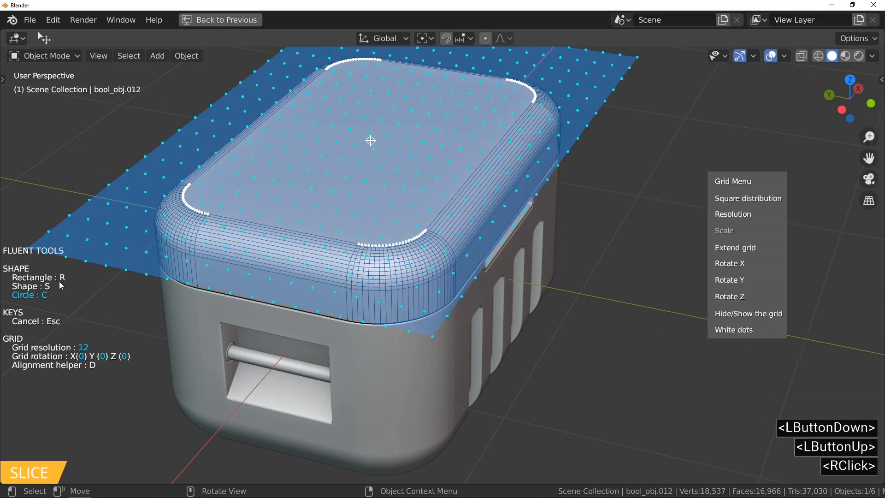
key("r")
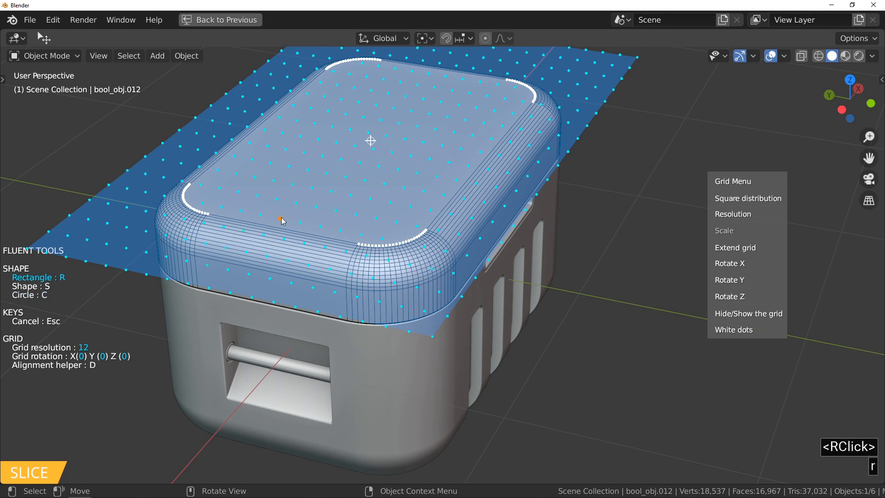
left_click(737, 218)
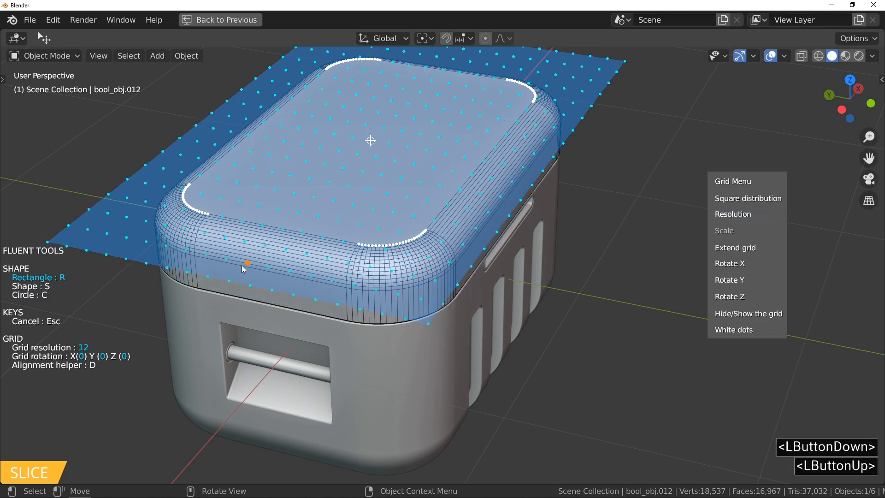
Step: Draw a rectangle from its centre over the lid's short edge above the handle recess and make the slice cross the model
left_click(229, 281)
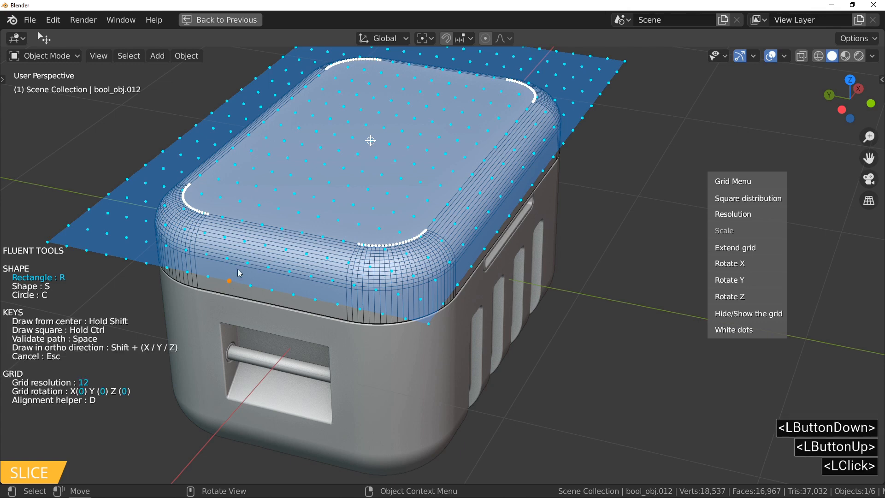
key("shift")
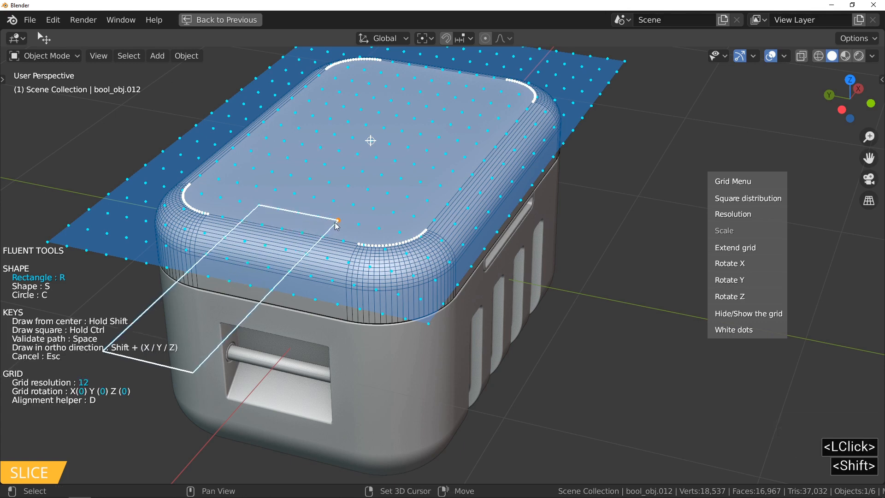
left_click(359, 226, "shift")
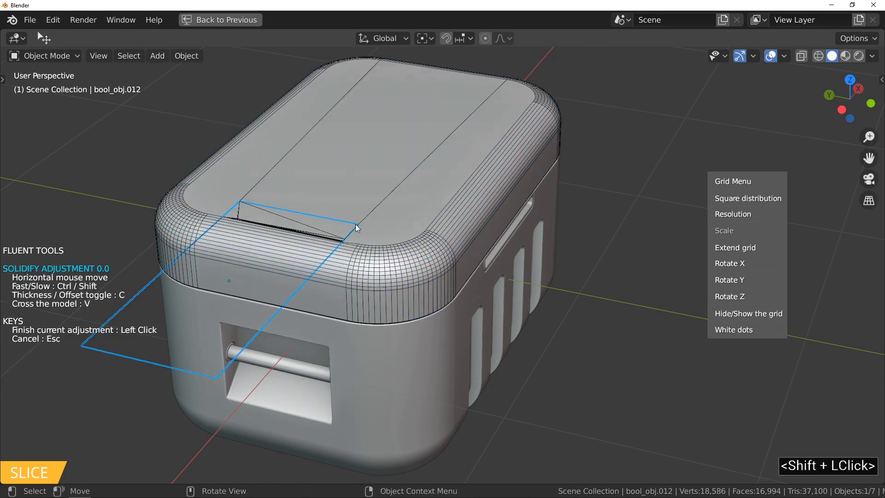
key("v")
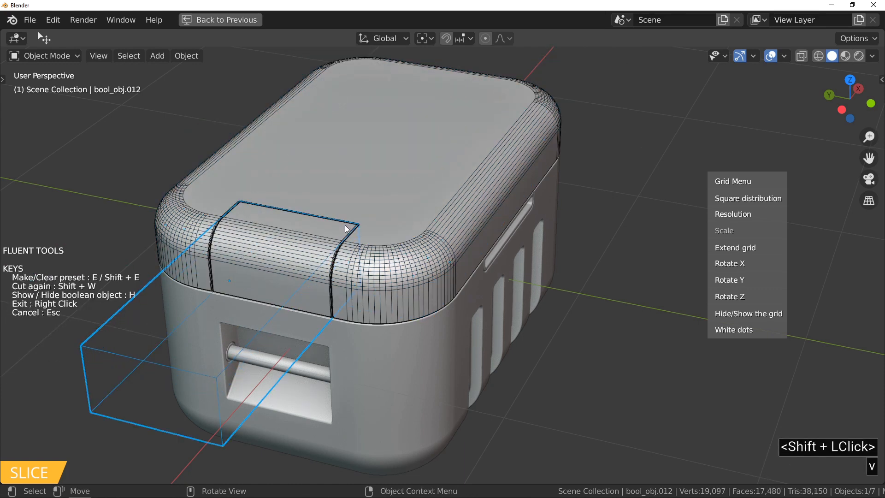
Step: Give the rectangular slice's corners a straight first bevel of about 0.08
middle_click_drag(328, 201, 316, 257)
left_click(367, 237)
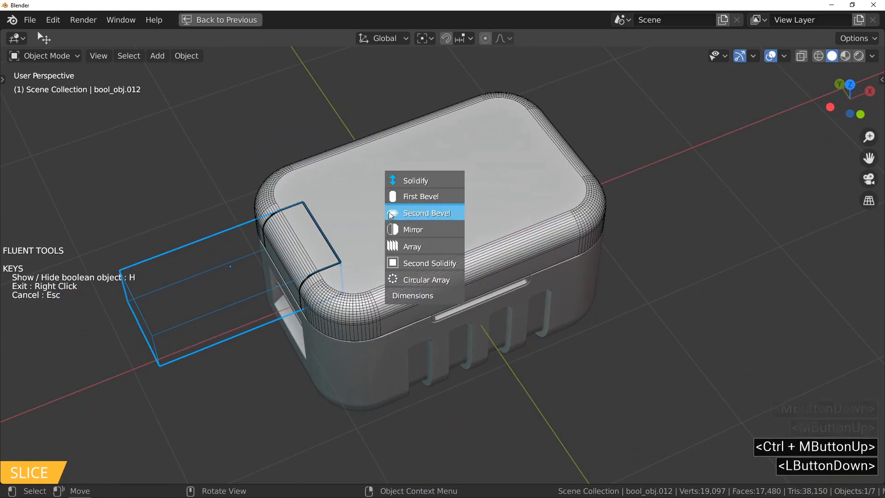
left_click(406, 198)
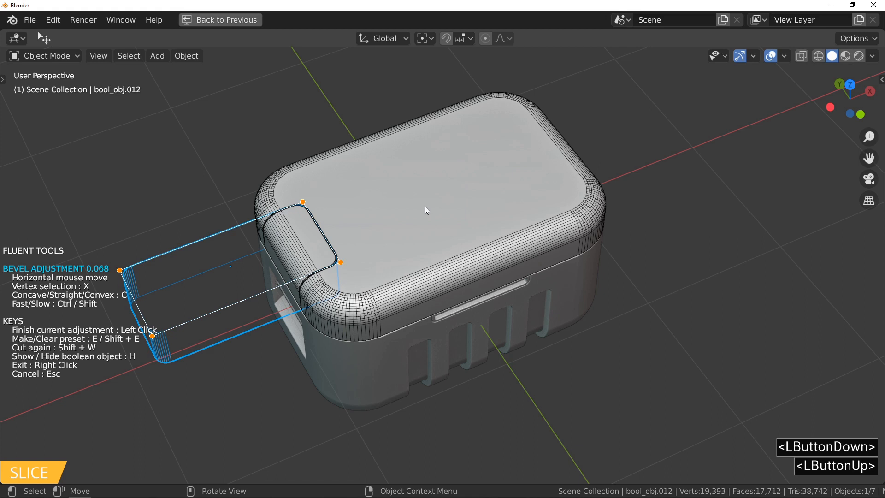
key("c")
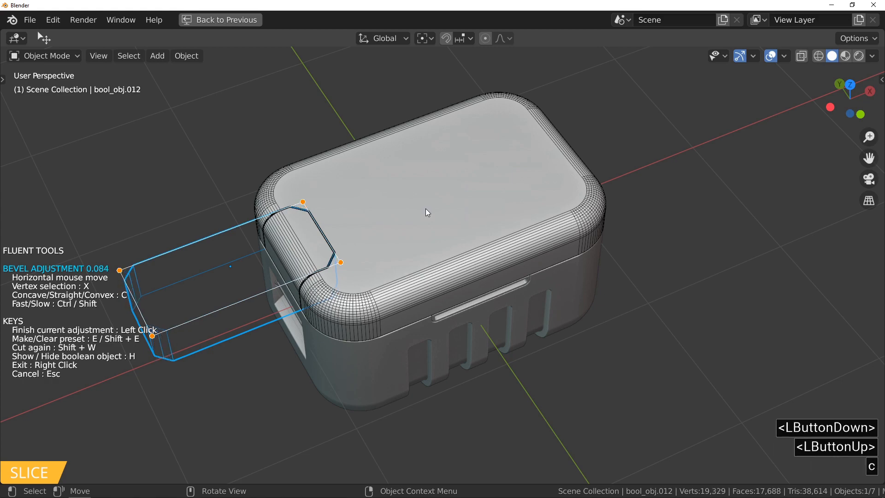
left_click(419, 211)
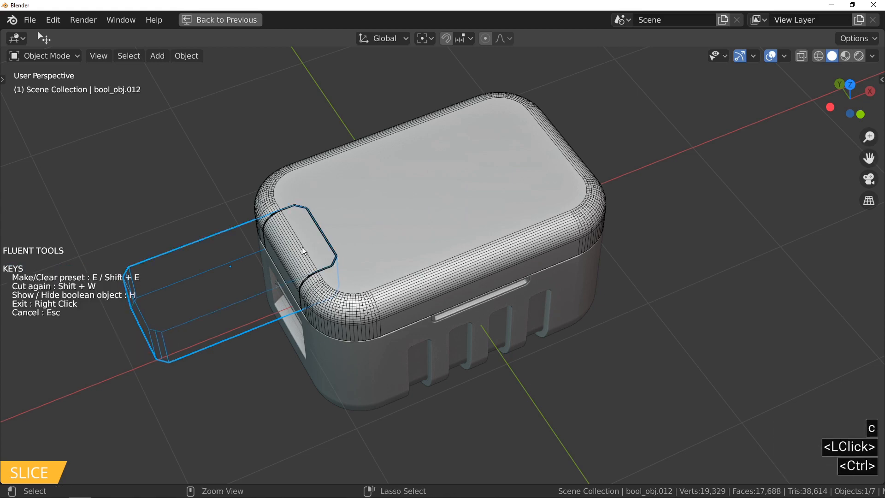
Step: Mirror the lid slice across the X axis to the opposite short side and finish the Slice operation
middle_click_drag(303, 247, 305, 180, "ctrl")
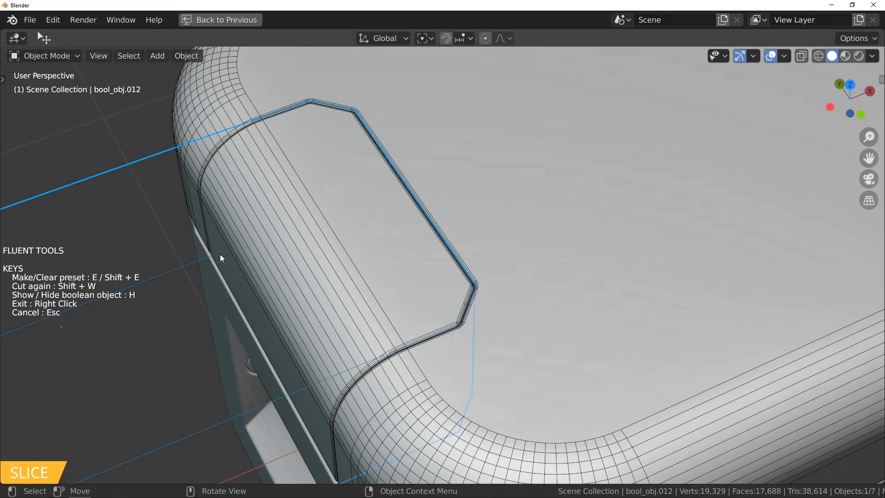
scroll(219, 256, "down", 5)
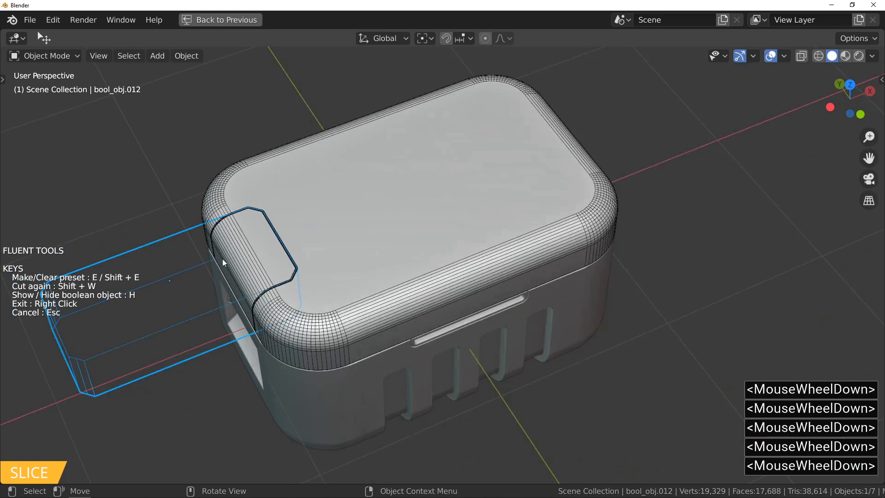
left_click_drag(320, 206, 387, 203)
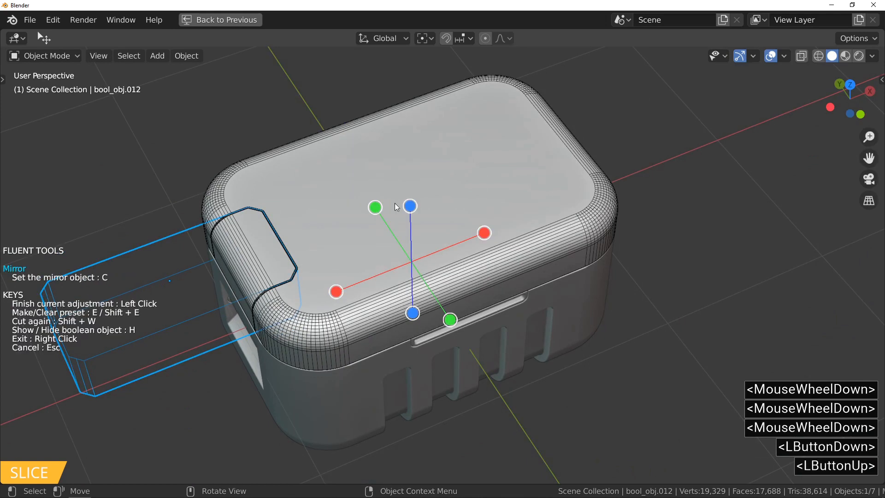
left_click(484, 231)
left_click(533, 265)
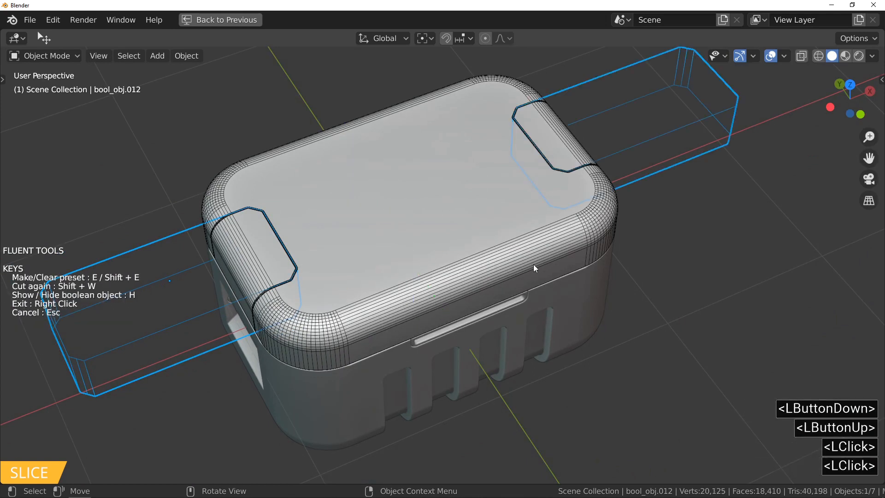
right_click(256, 250)
Step: Edit the sliced lid corner piece and switch its second bevel from round to straight
middle_click_drag(274, 238, 282, 215)
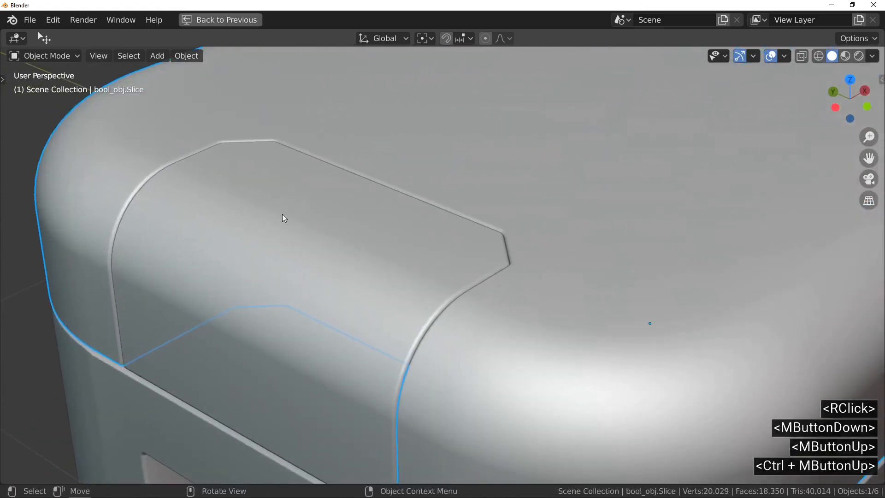
left_click(282, 216)
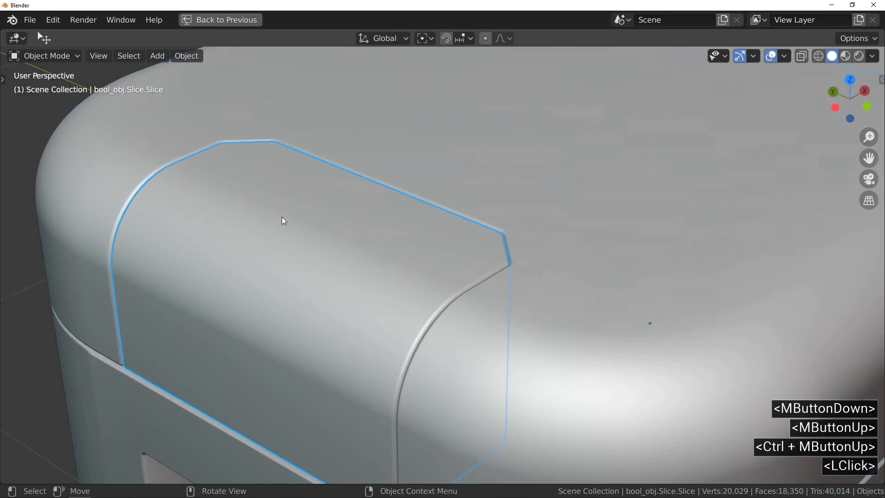
key("f")
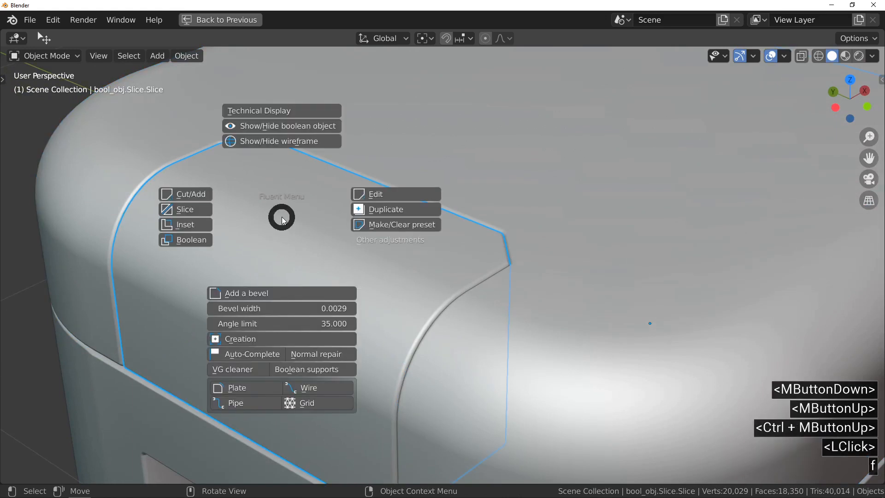
left_click(398, 196)
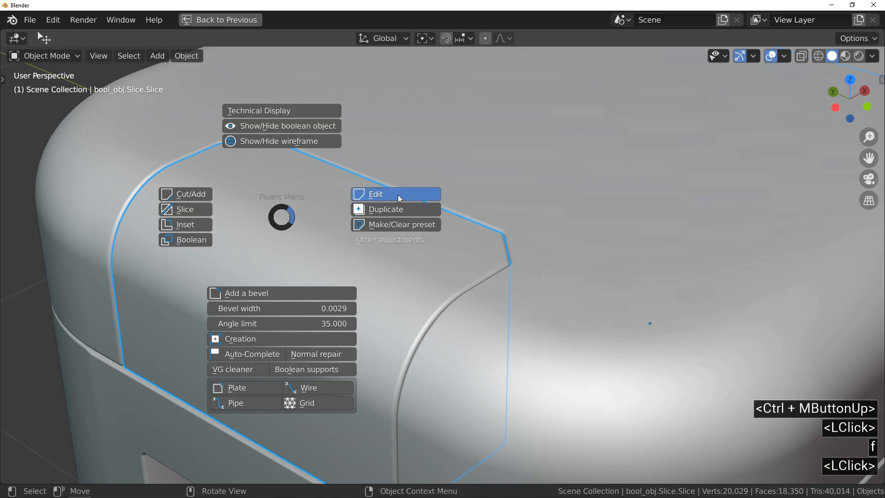
left_click(397, 195)
left_click(374, 226)
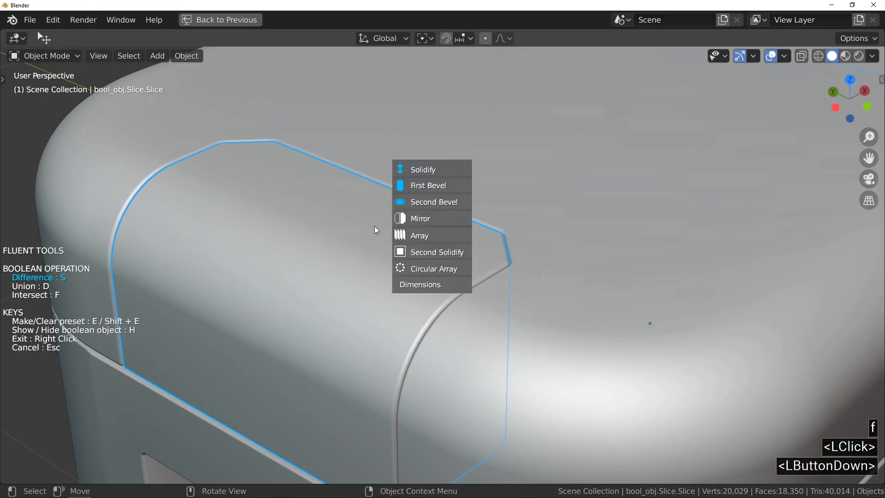
left_click(435, 201)
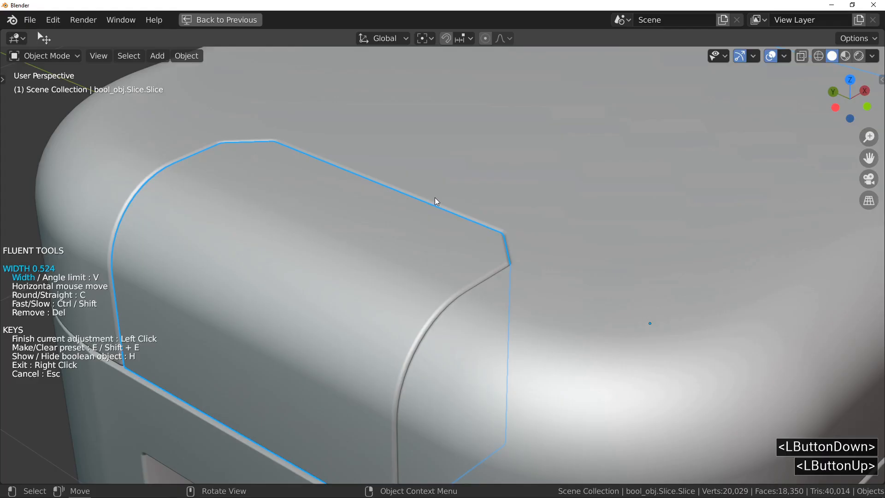
key("c")
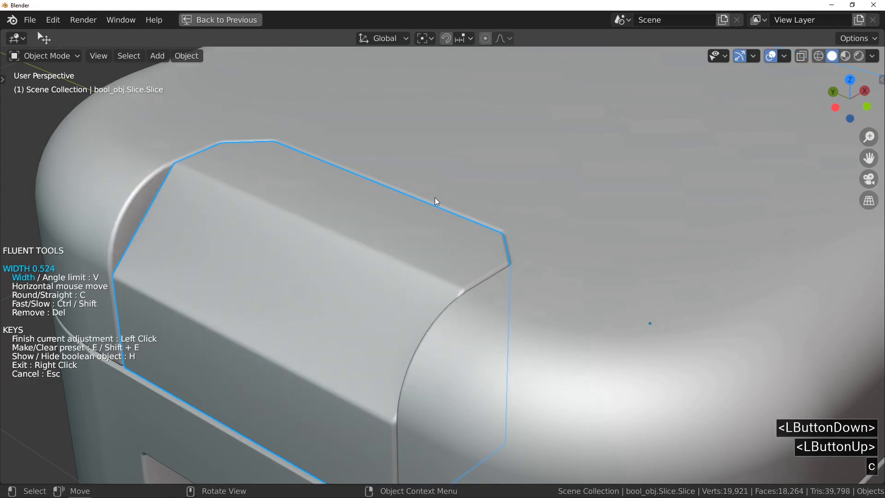
right_click(435, 197)
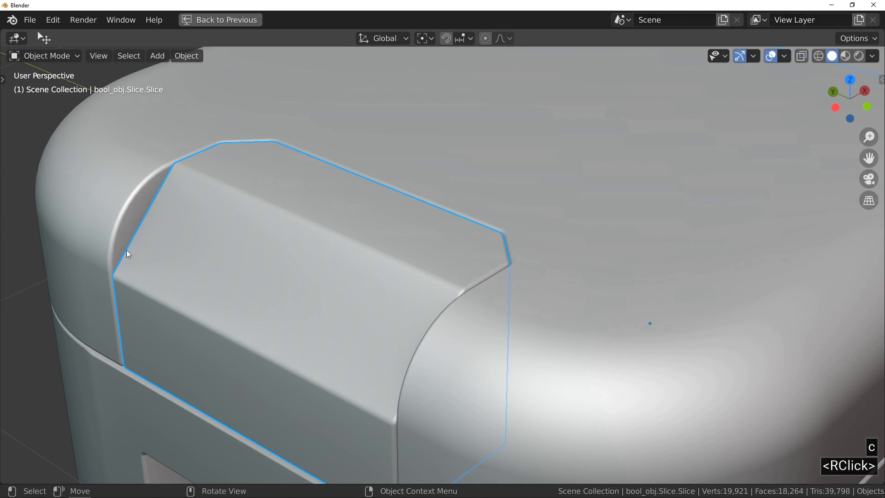
middle_click_drag(256, 243, 268, 217)
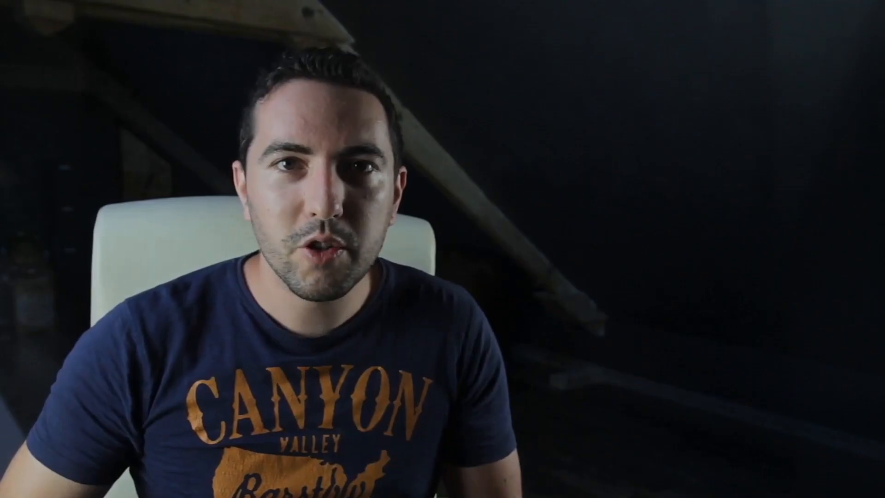